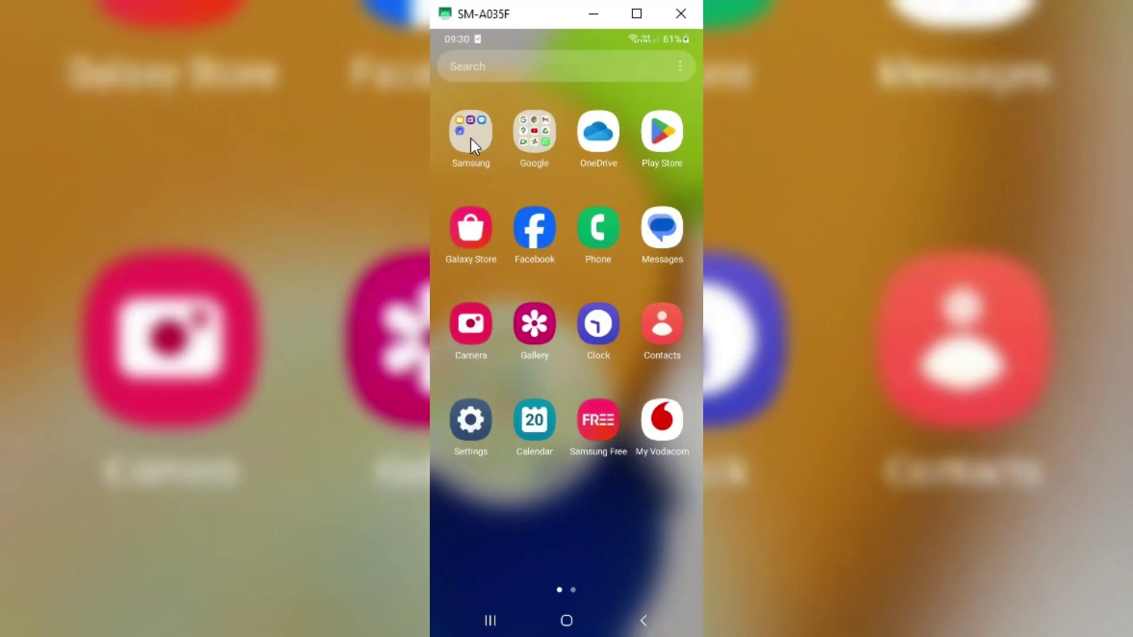
Install the Shizuku apk, then the aShell apk, from the Downloads folder in My Files
click(471, 140)
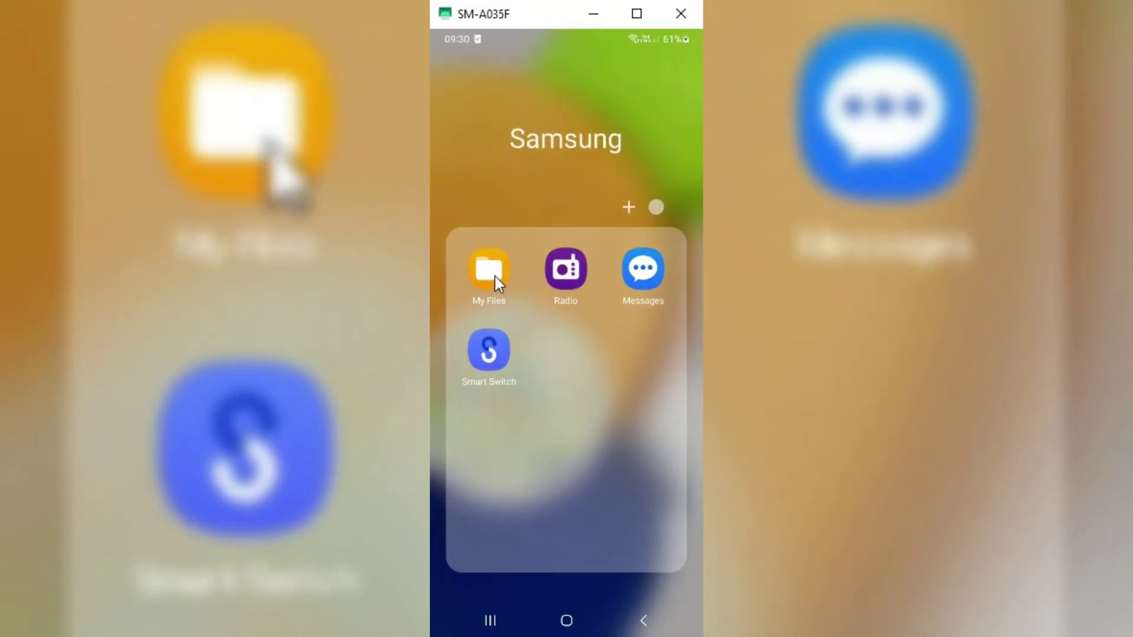
click(495, 277)
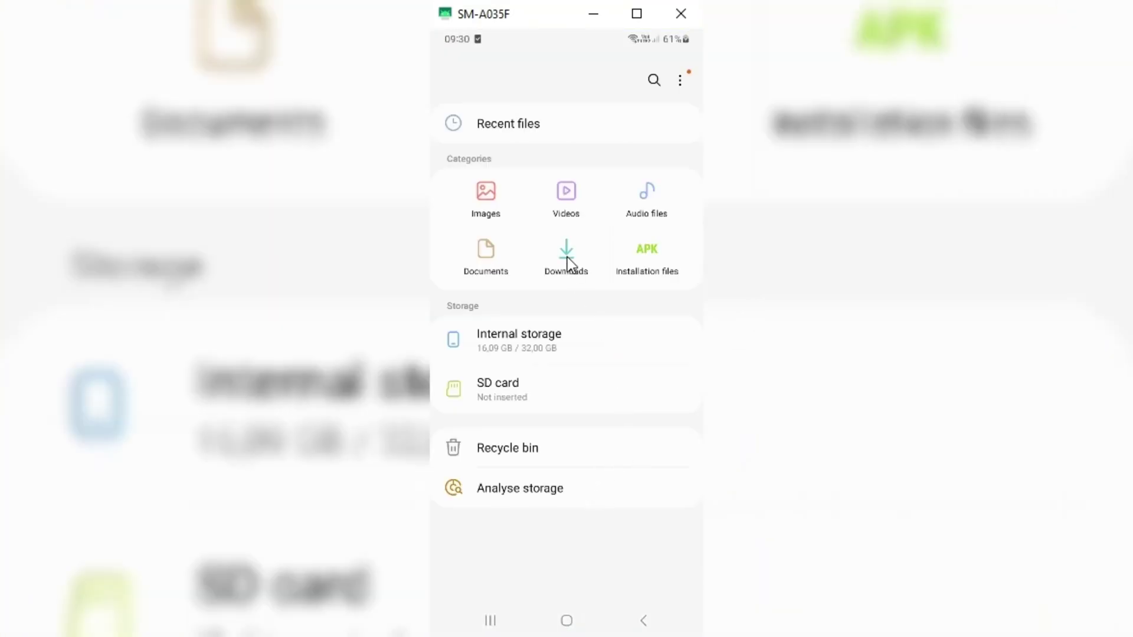
click(566, 259)
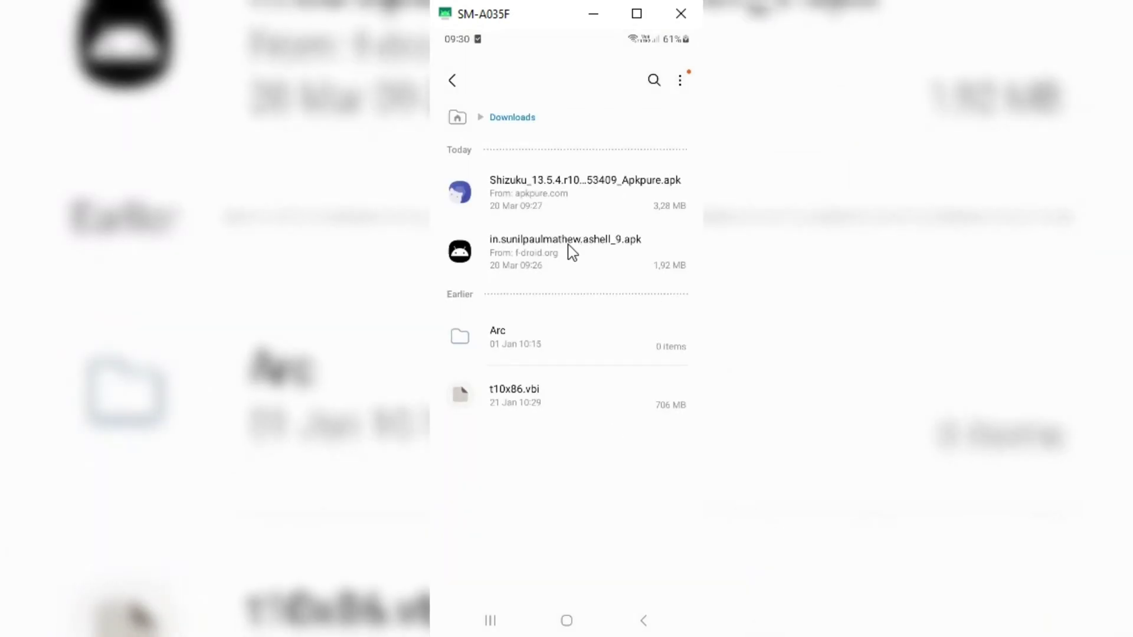
click(558, 189)
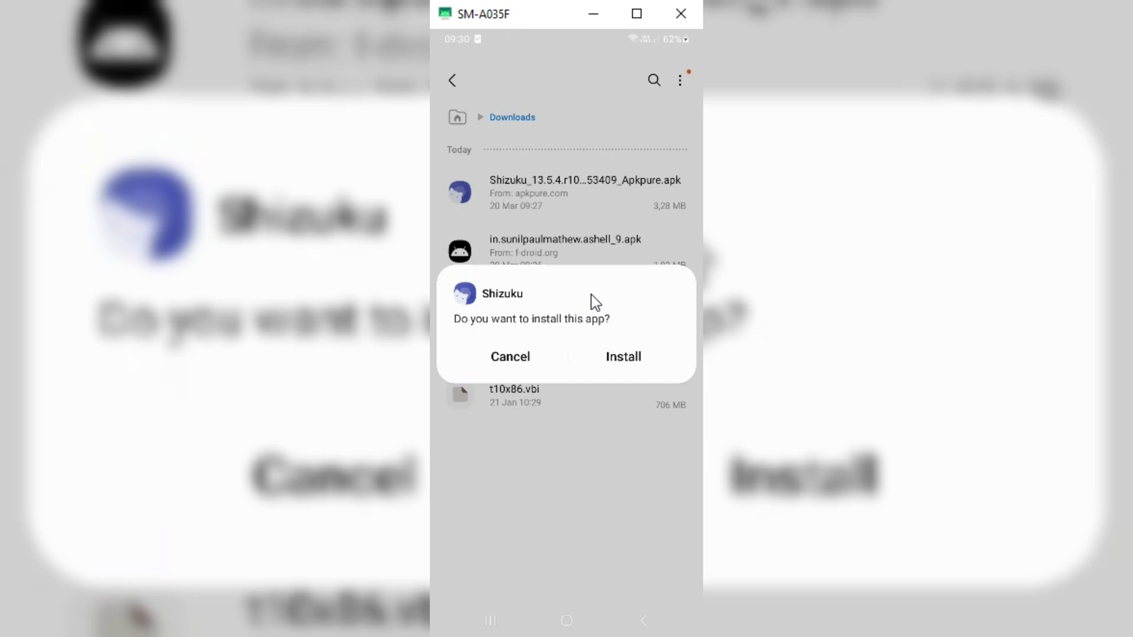
click(624, 359)
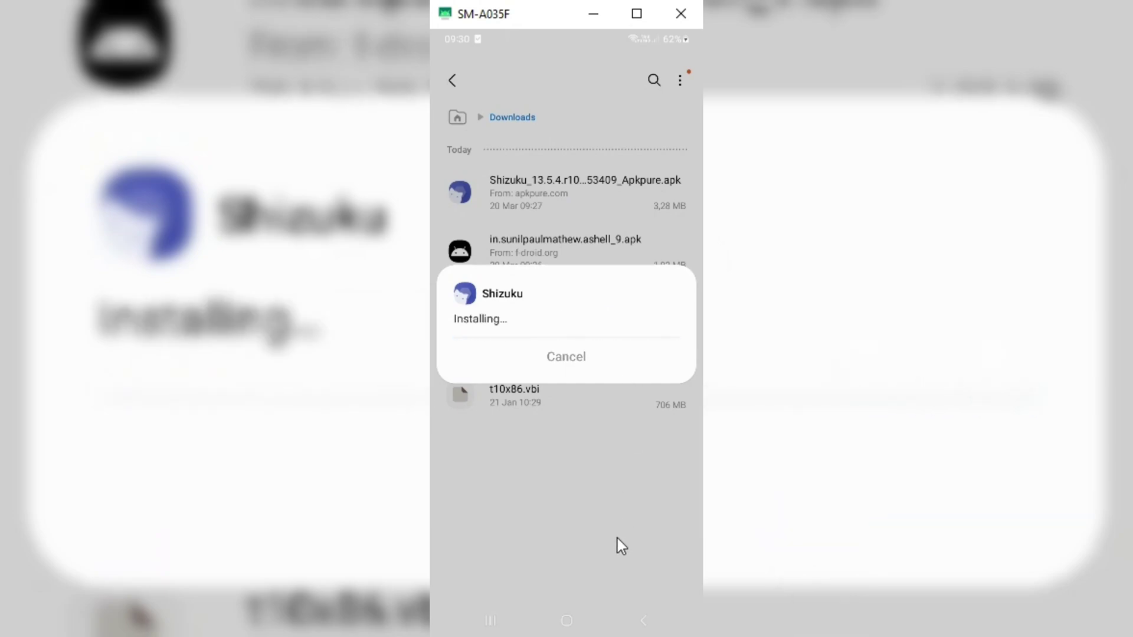
click(512, 357)
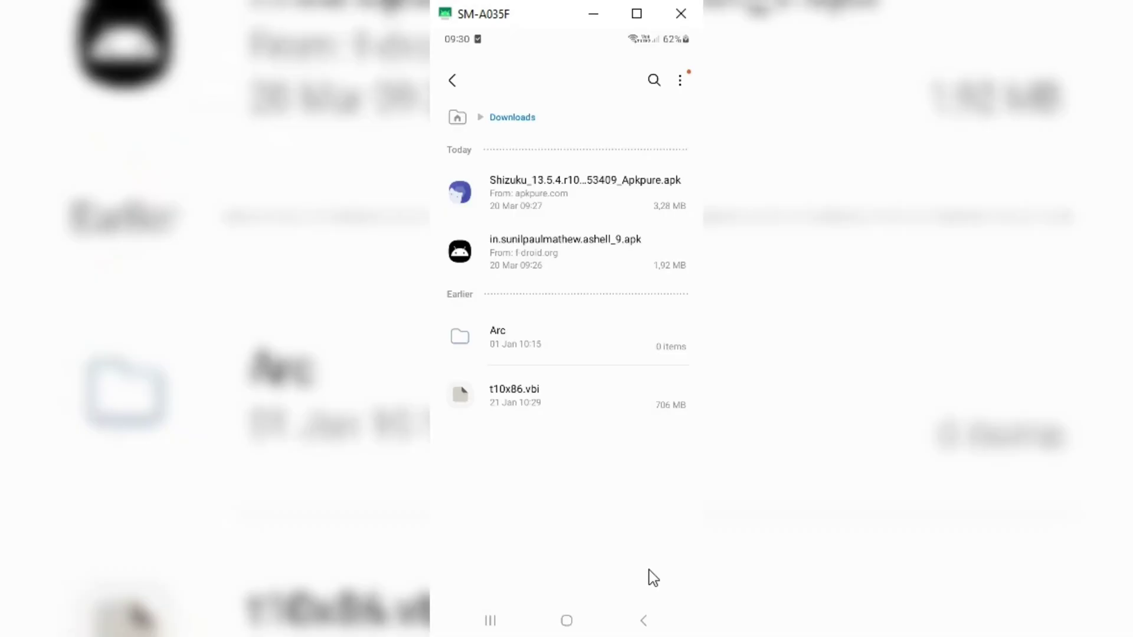
click(576, 251)
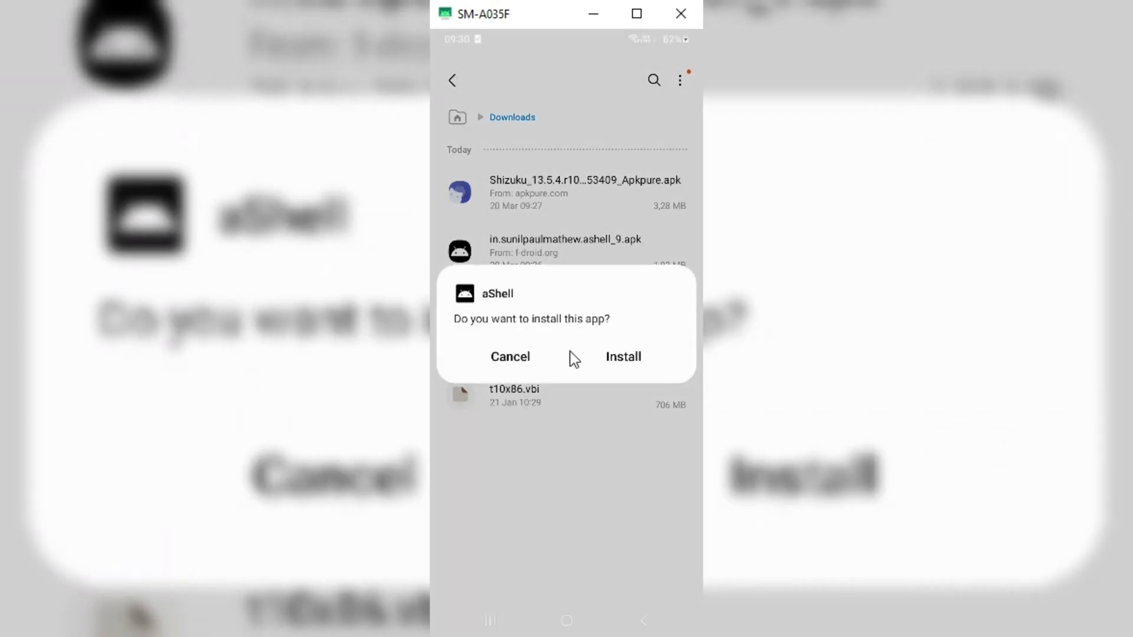
click(624, 358)
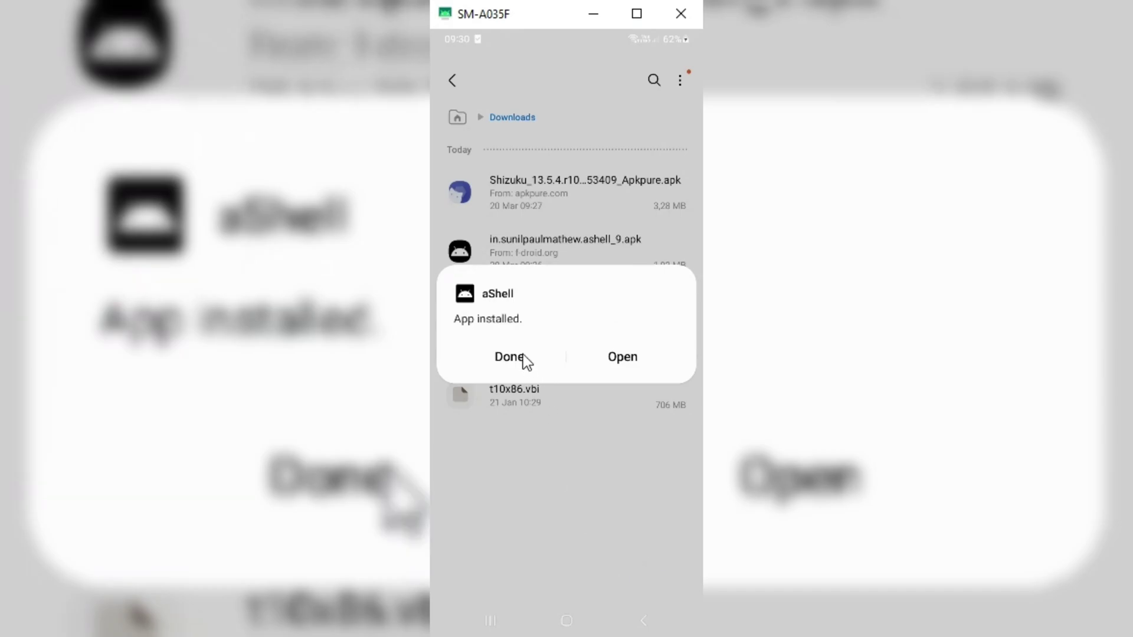
Dismiss the aShell install notice and open the phone's Settings
click(522, 355)
click(567, 620)
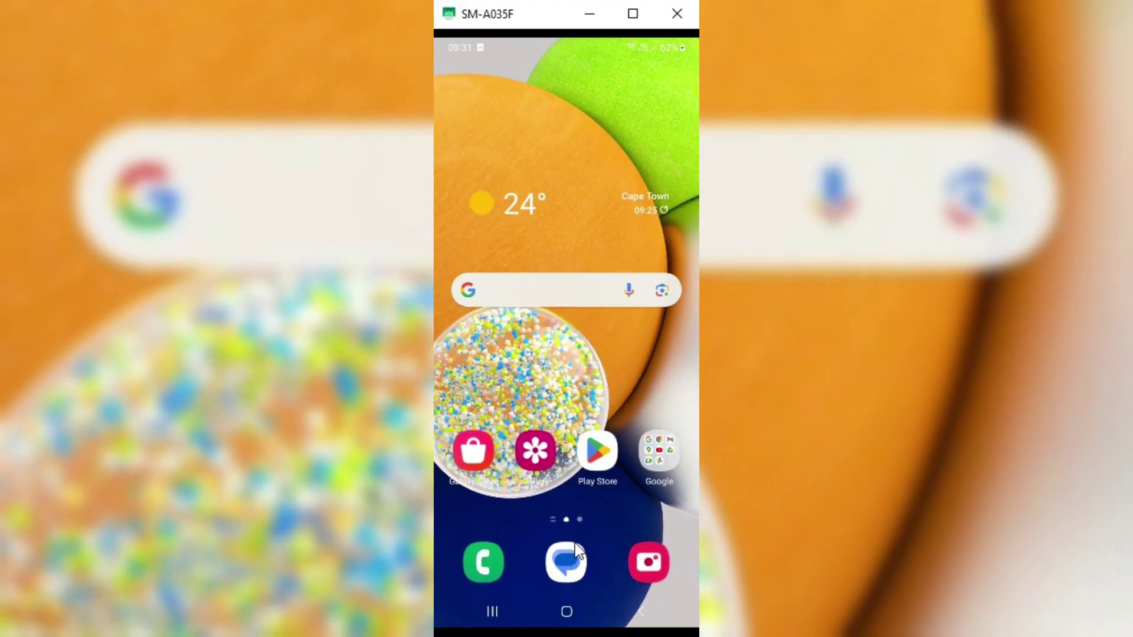
scroll(563, 415, down, 1)
scroll(551, 366, up, 1)
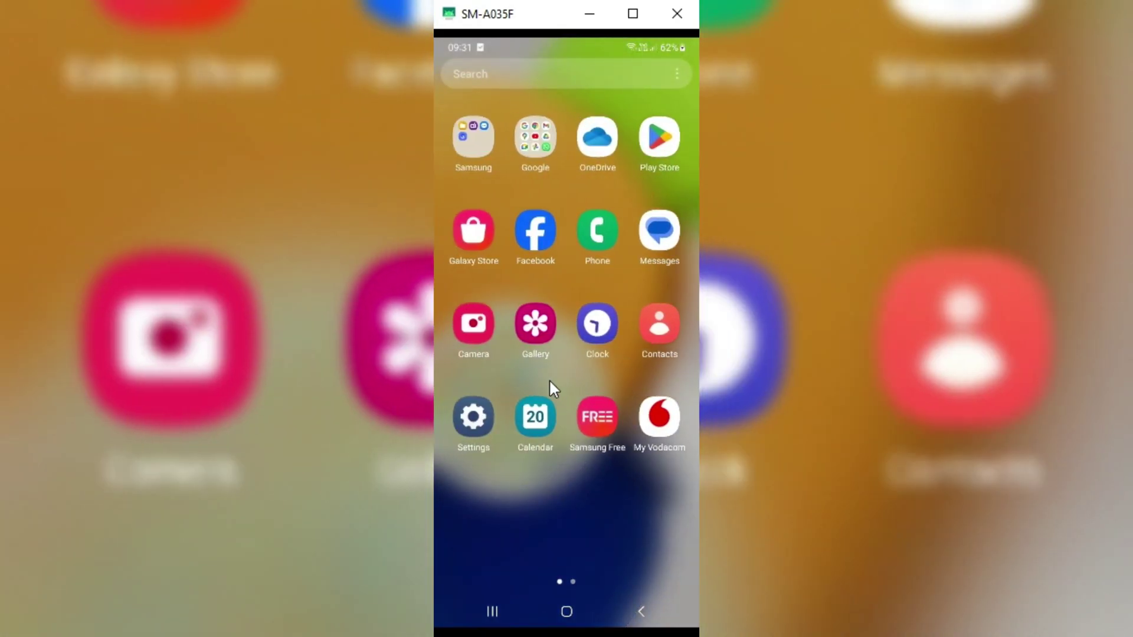
click(481, 429)
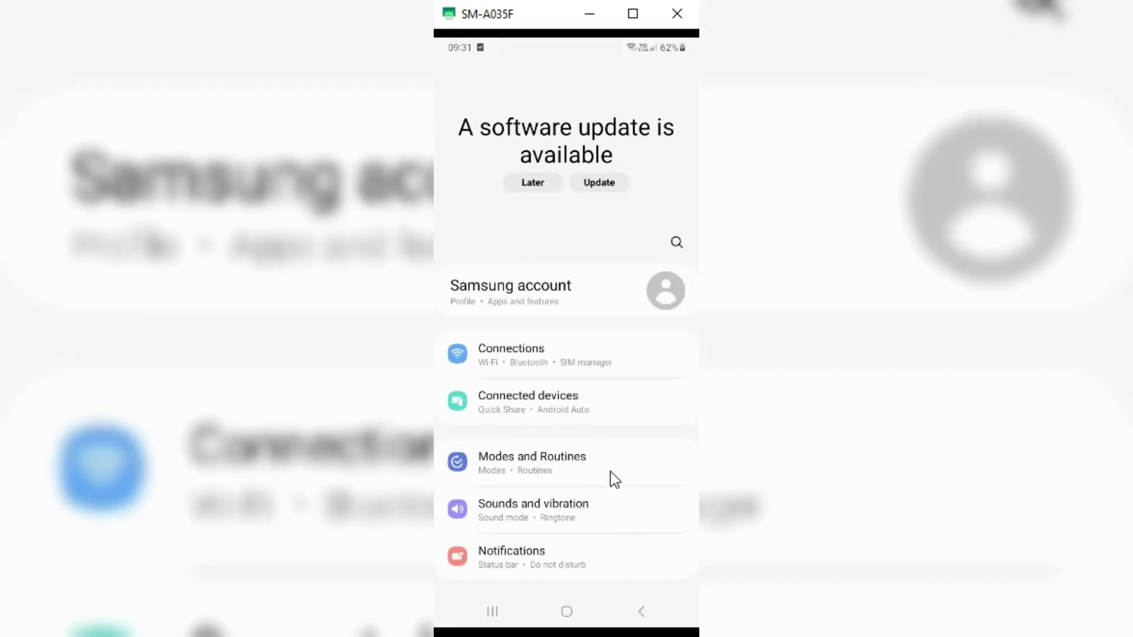
Tap Build number under About phone > Software information, then return to the Settings list
scroll(610, 463, down, 3)
scroll(604, 456, down, 10)
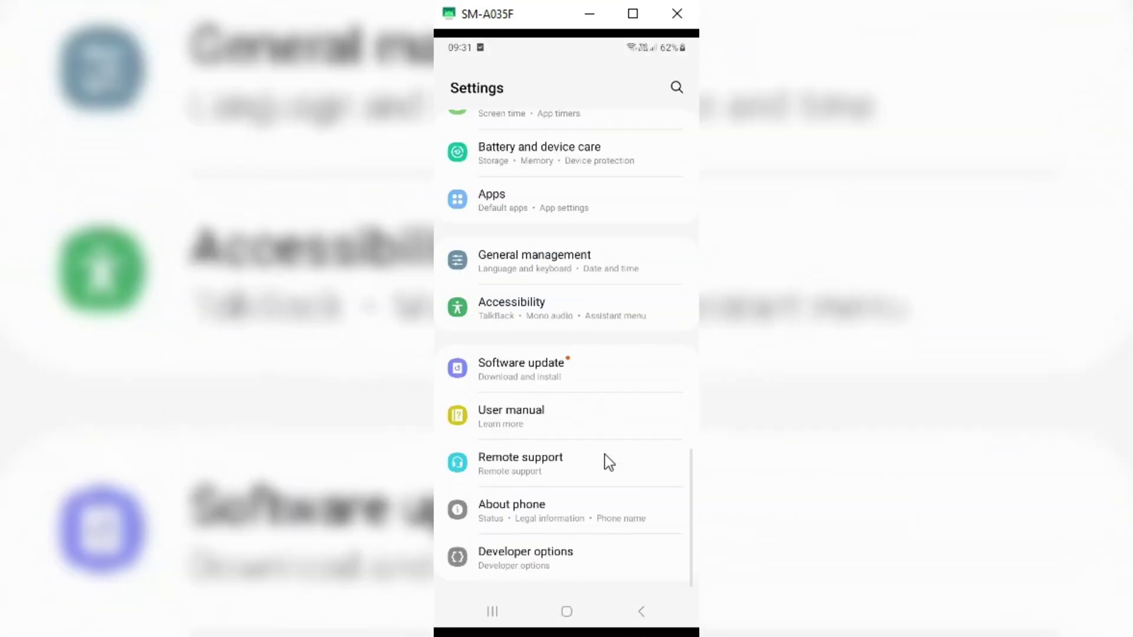
click(556, 515)
click(560, 471)
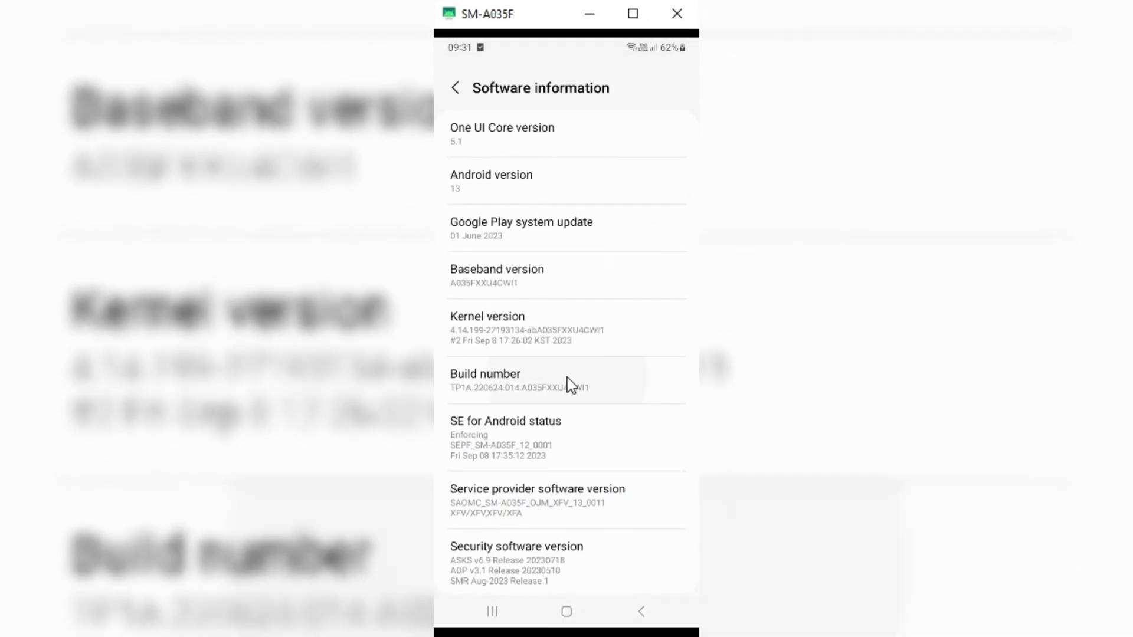
click(568, 378)
click(567, 378)
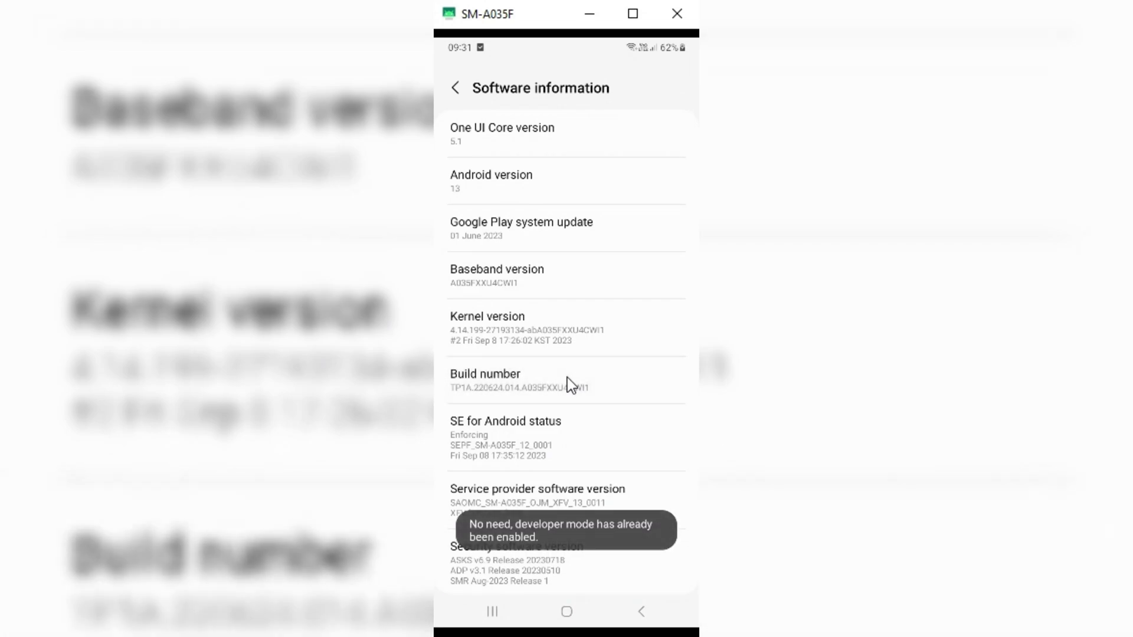
click(635, 615)
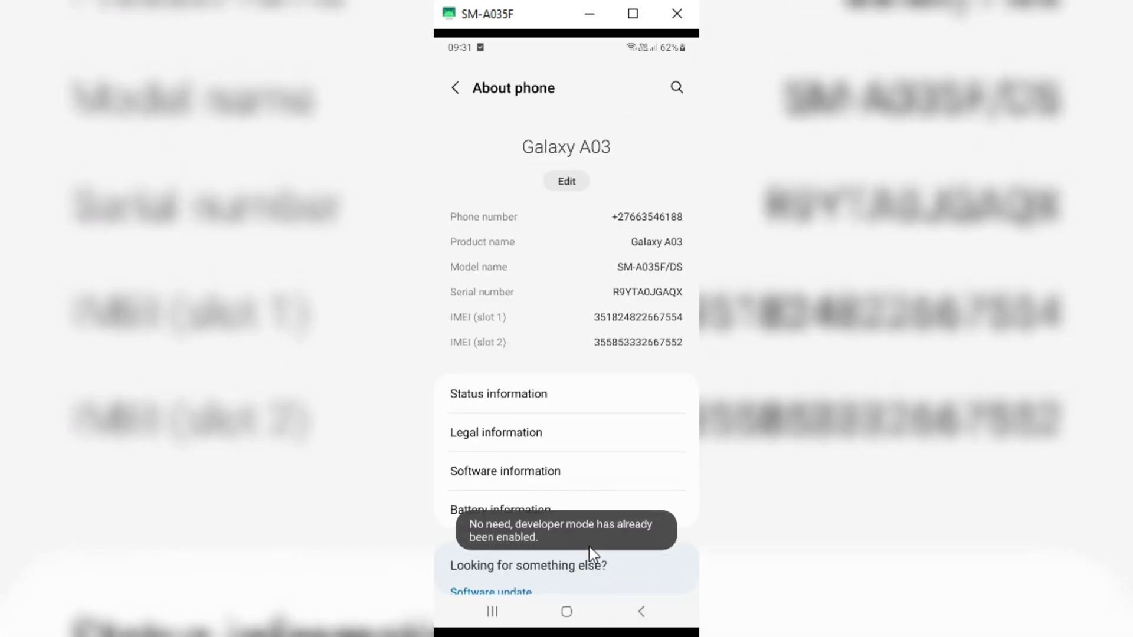
click(629, 610)
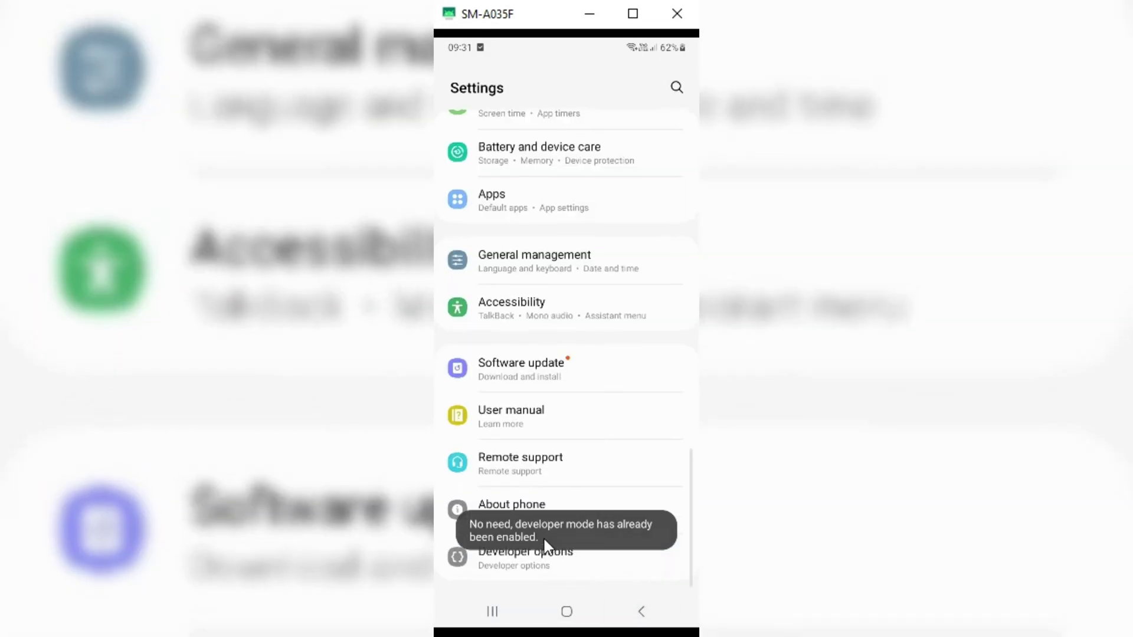
Open Developer options and check Debugging: USB debugging on, Wireless debugging off
click(542, 557)
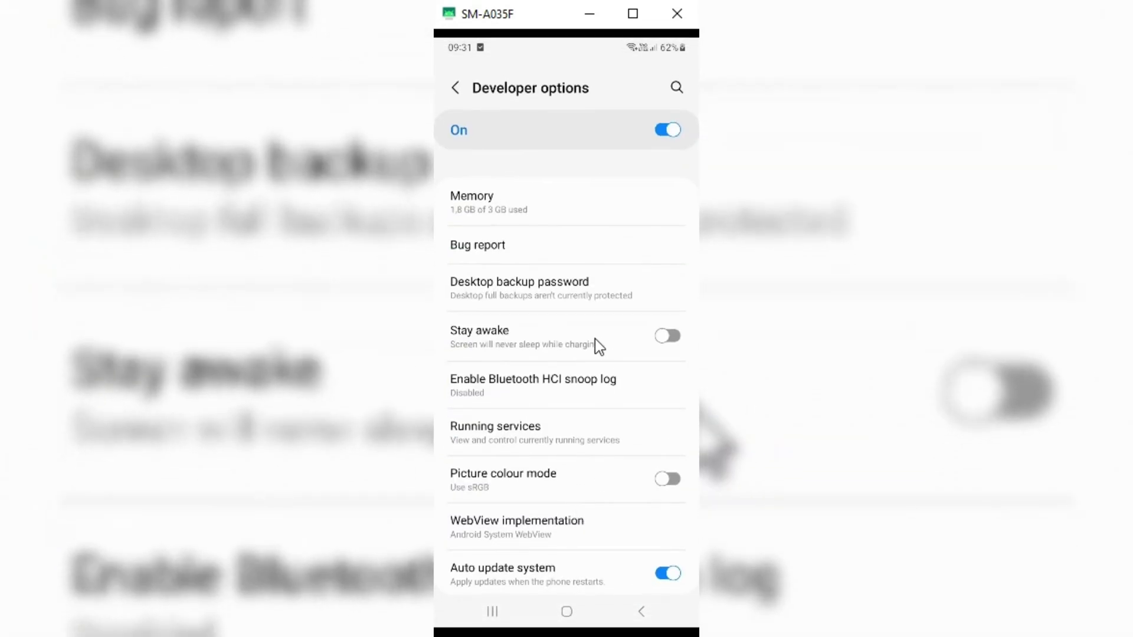
scroll(595, 340, down, 5)
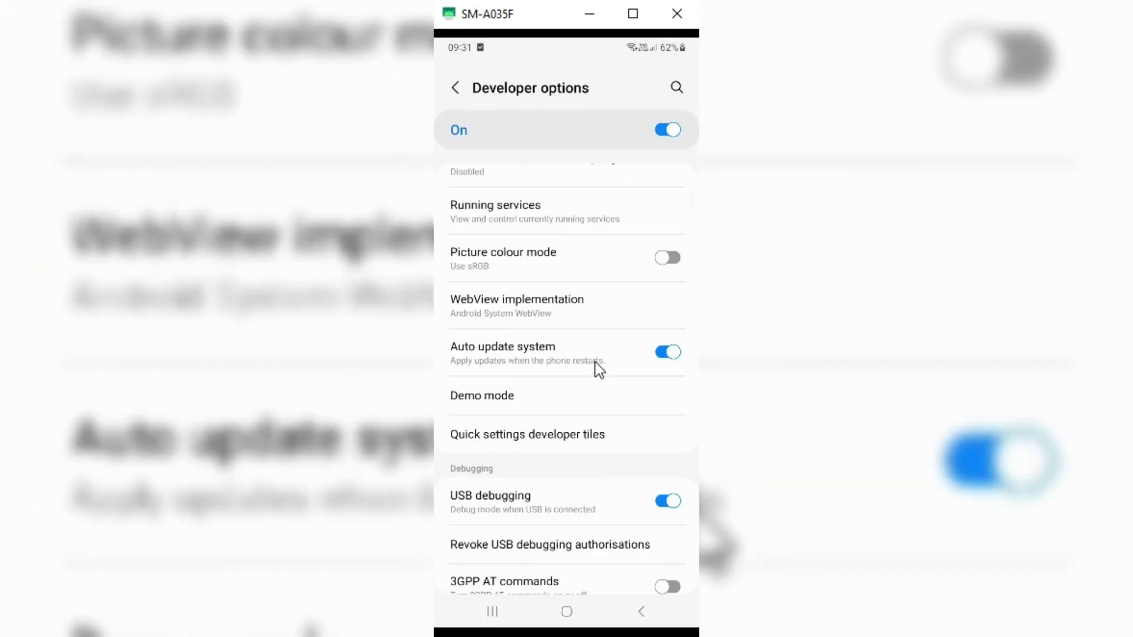
scroll(597, 366, down, 1)
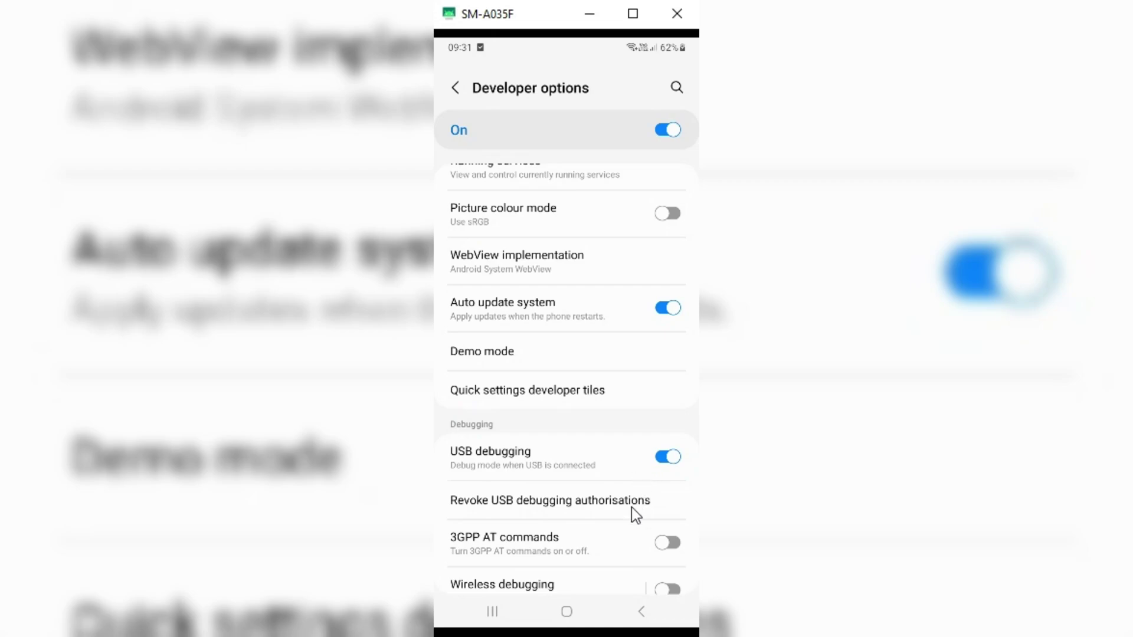
scroll(631, 508, down, 2)
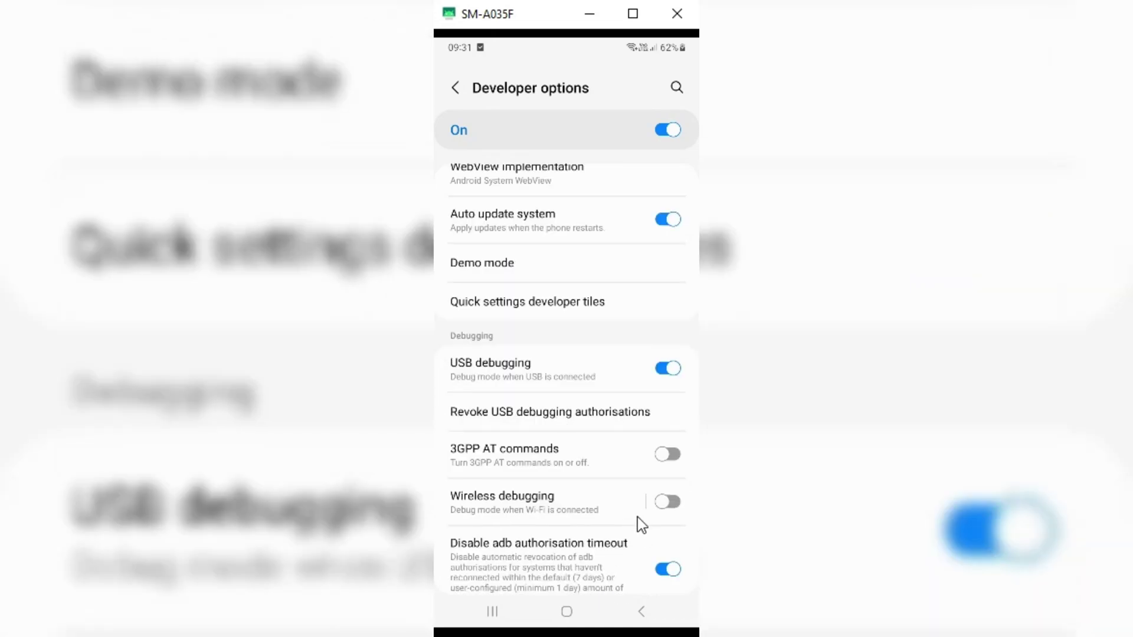
Go home and launch Shizuku from the app drawer
click(568, 612)
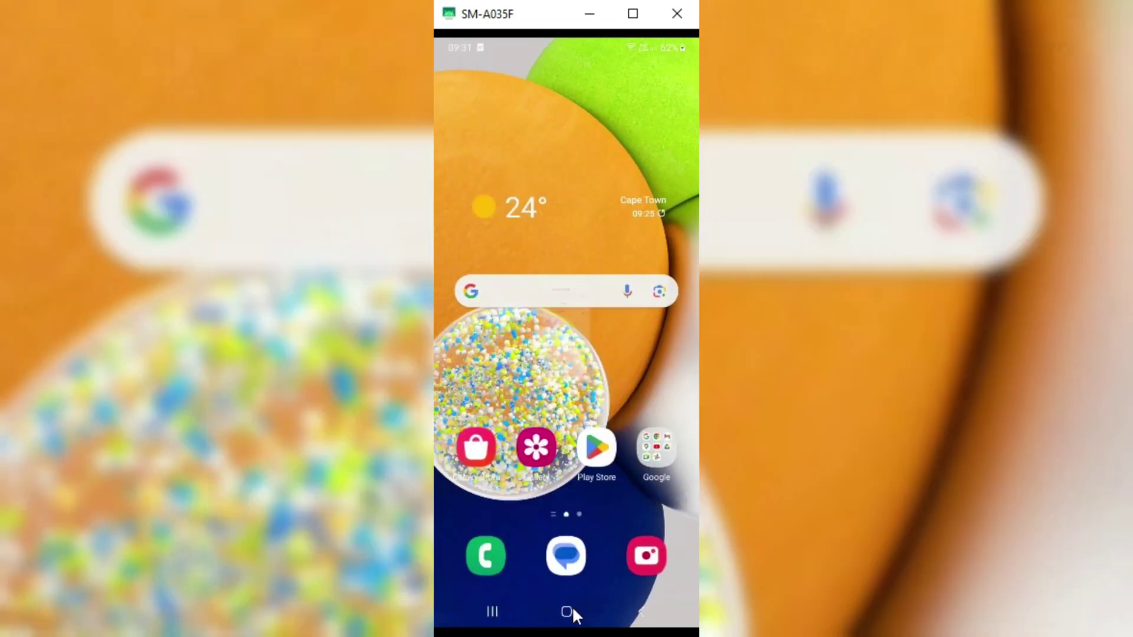
drag(590, 493, 660, 427)
drag(662, 475, 563, 478)
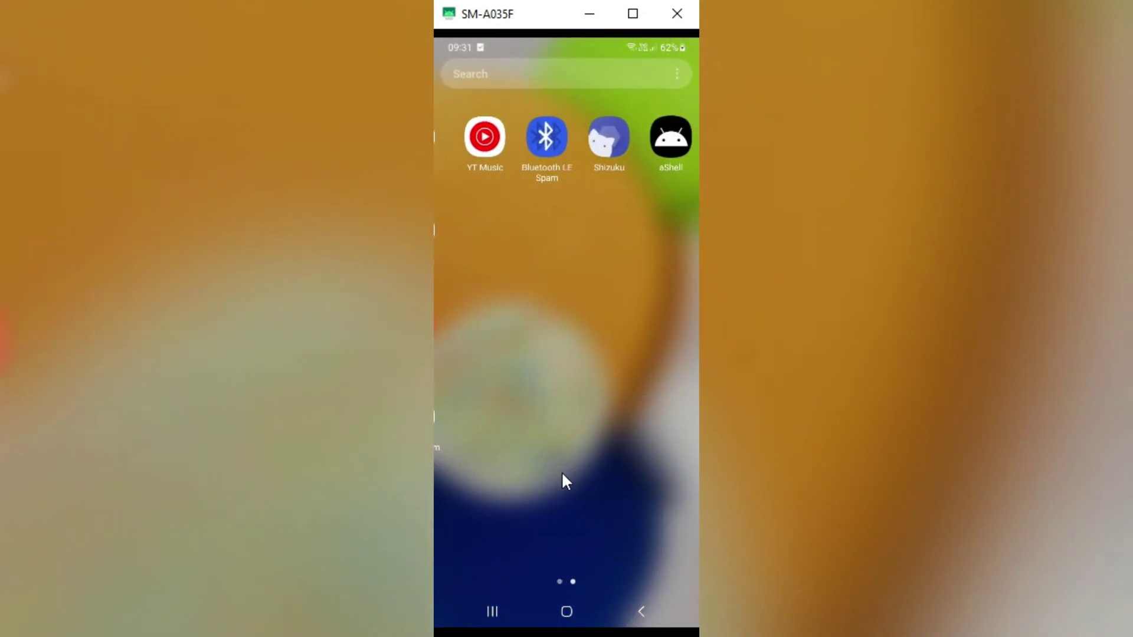
click(591, 144)
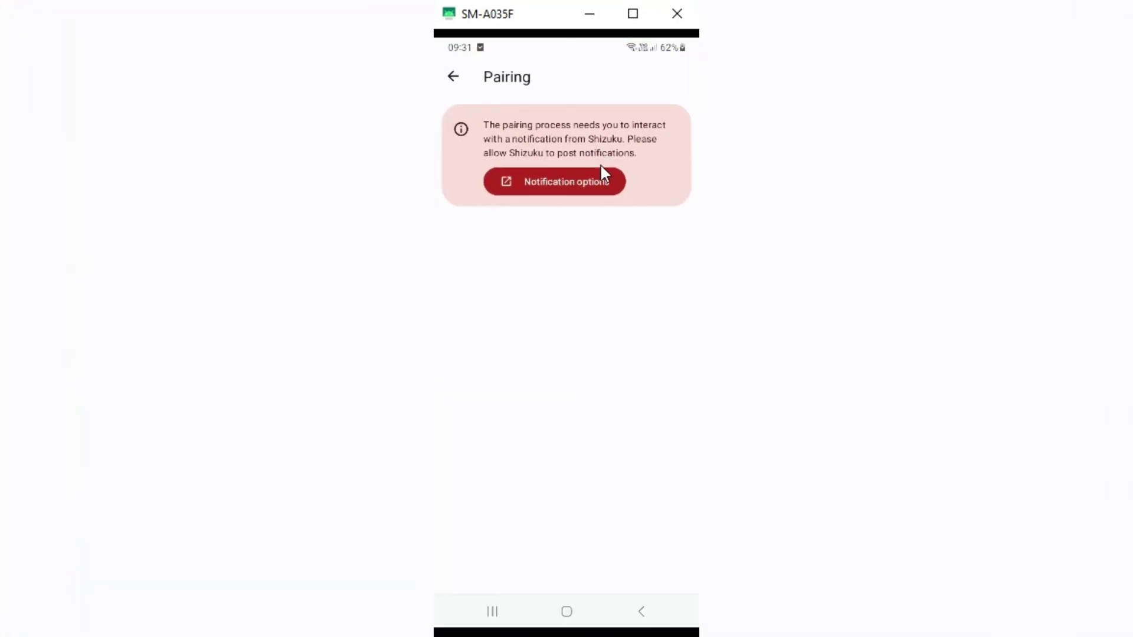
Turn on Allow notifications for Shizuku, then open Developer options from its pairing page
click(570, 191)
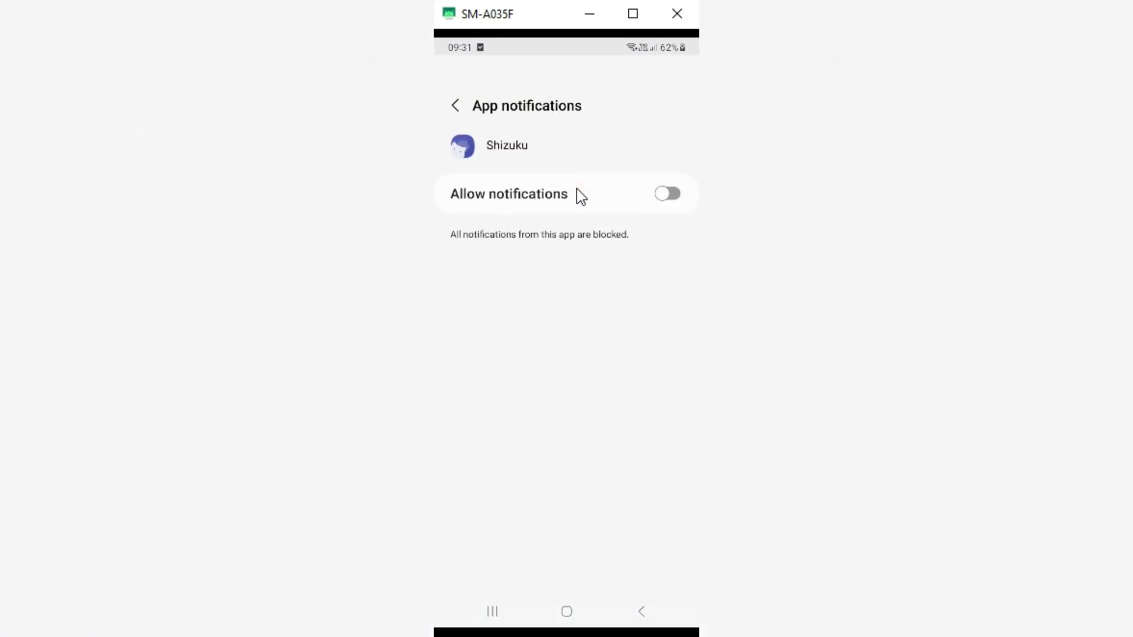
click(665, 180)
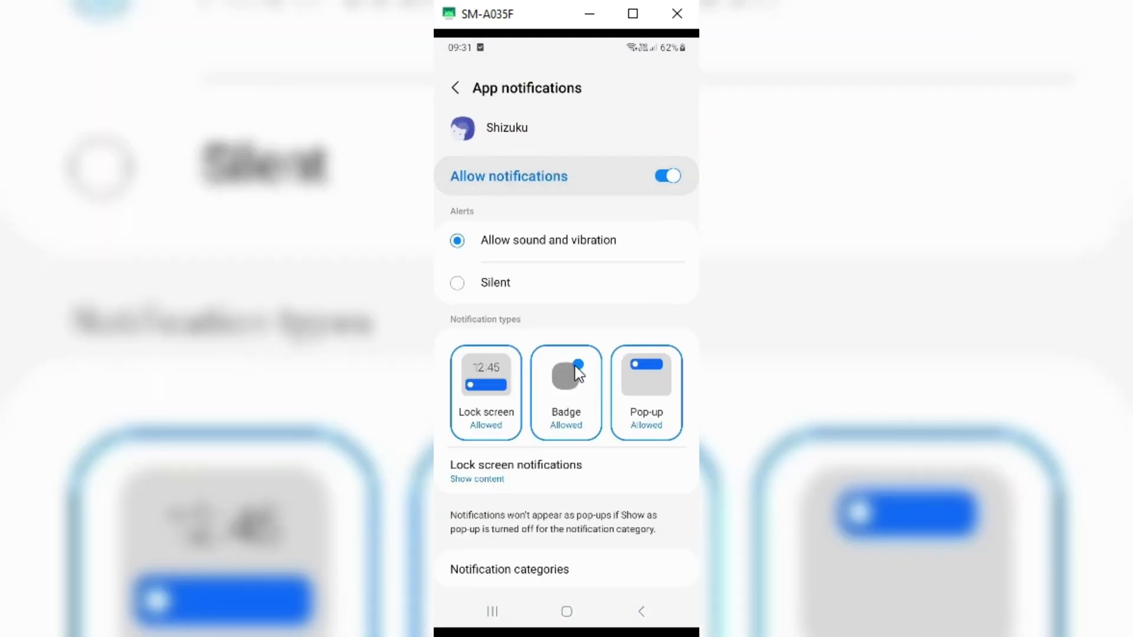
click(457, 85)
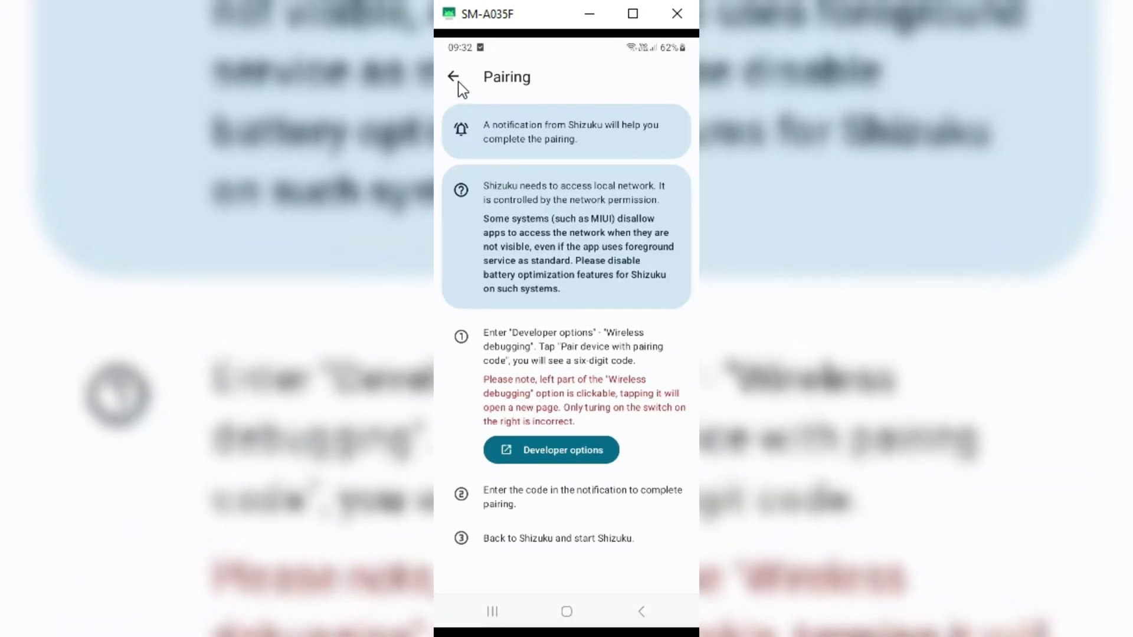
click(569, 457)
scroll(595, 445, down, 10)
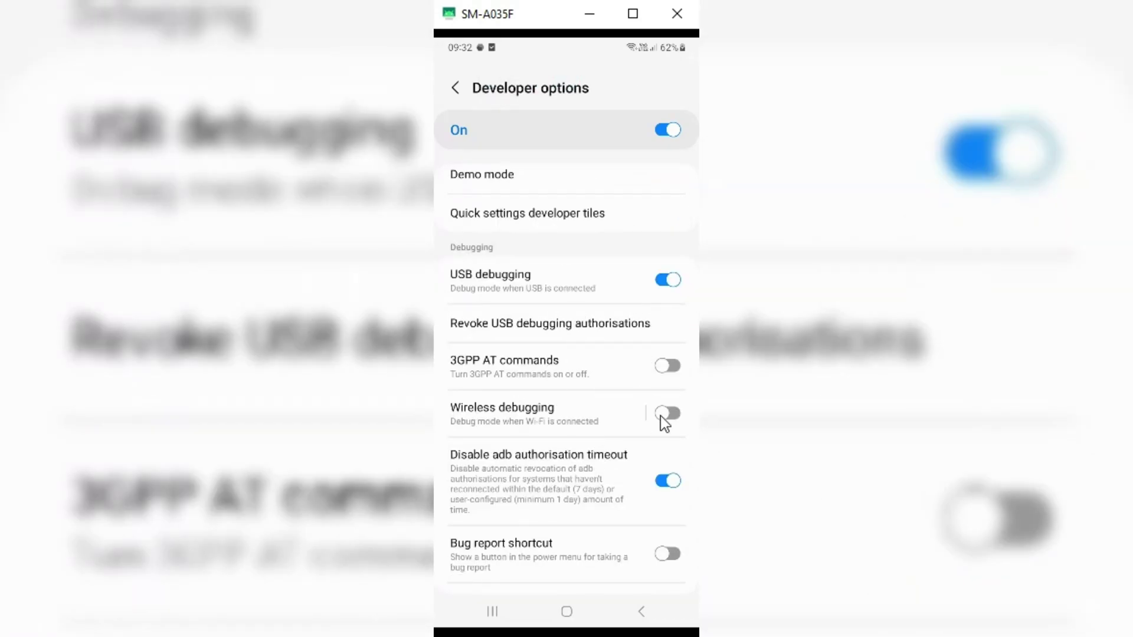
Open Wireless debugging and choose 'Pair device with pairing code' to show a six-digit code
click(537, 411)
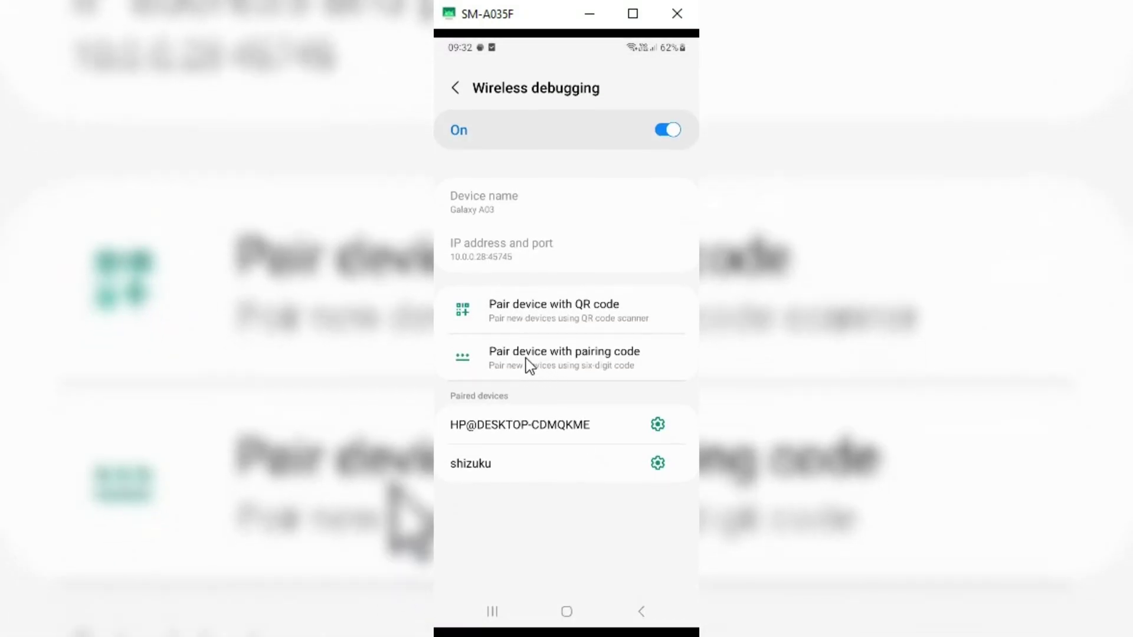
click(579, 360)
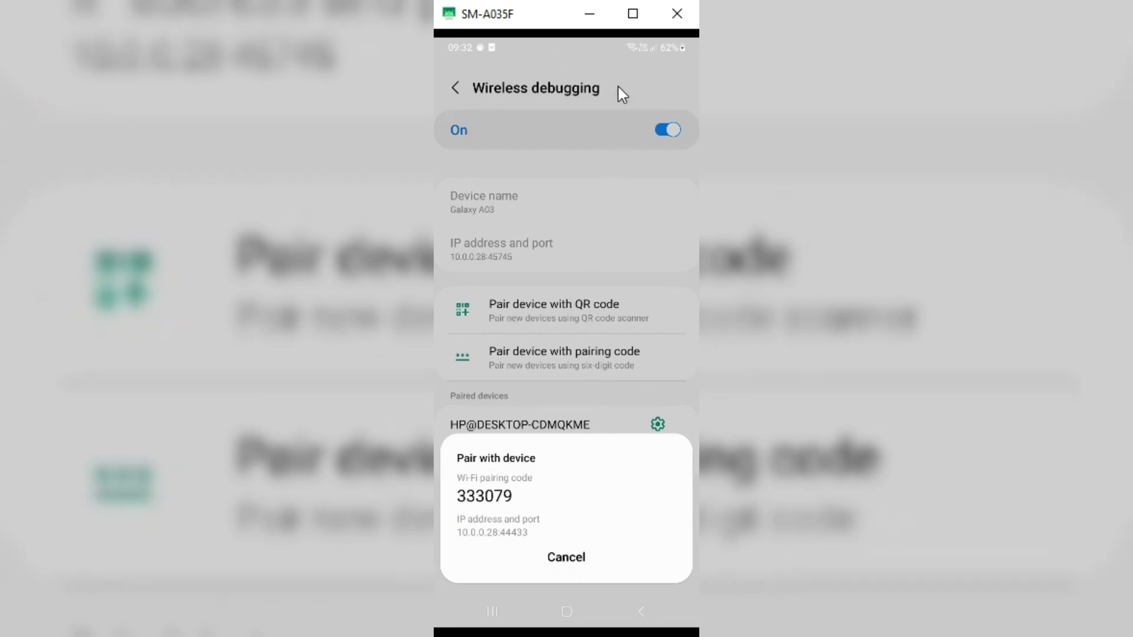
Enter the six-digit pairing code in Shizuku's pairing notification and send it
click(618, 86)
click(572, 97)
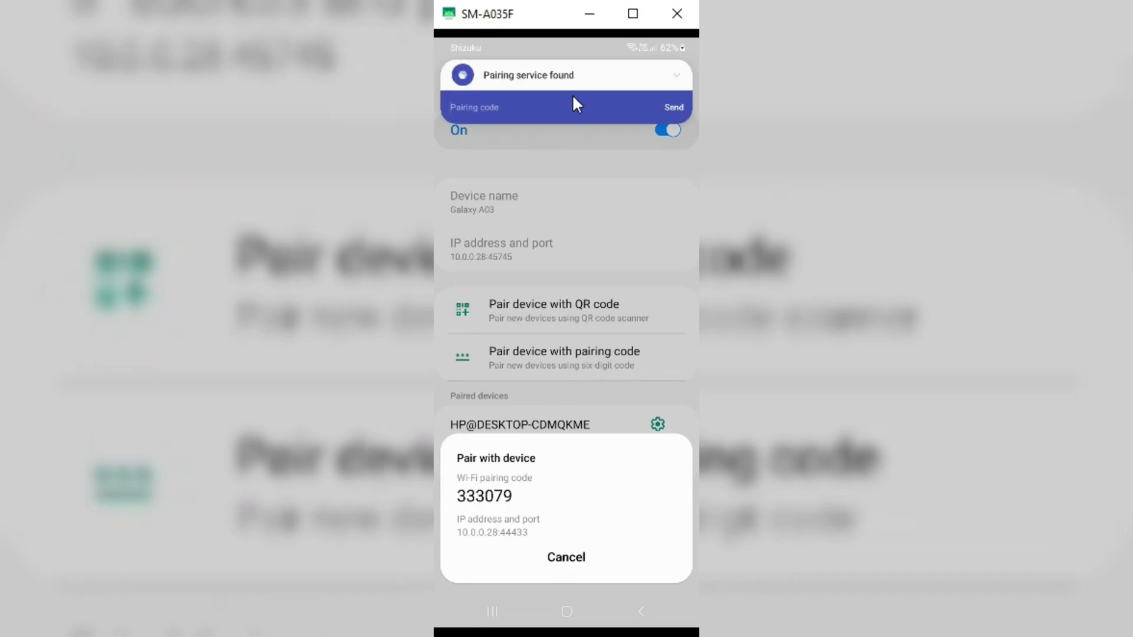
text(333079)
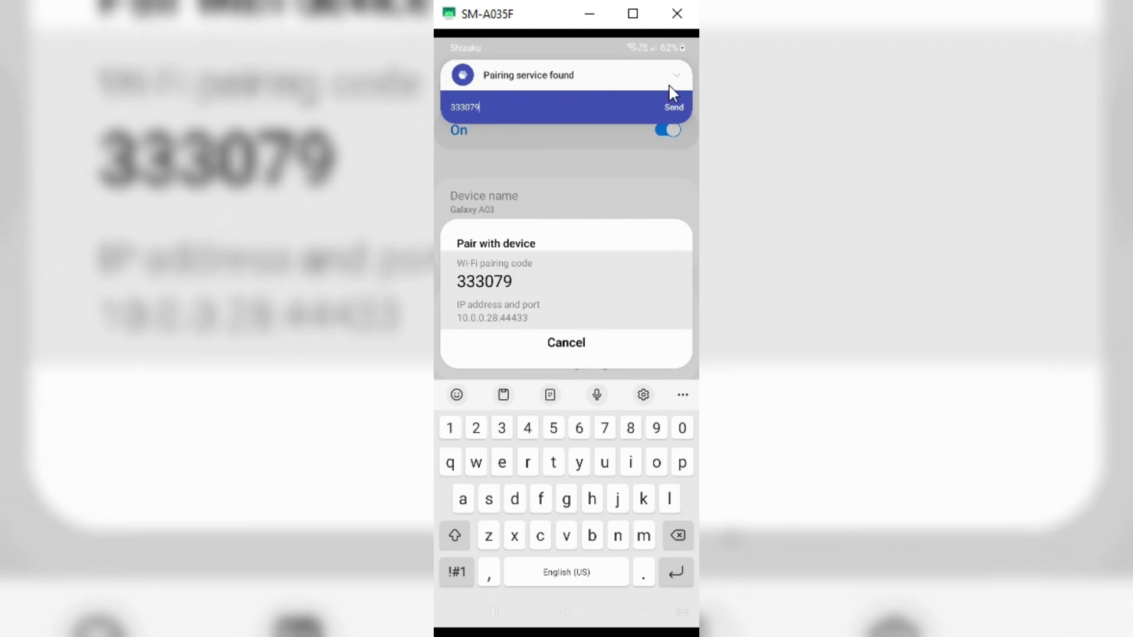
click(673, 106)
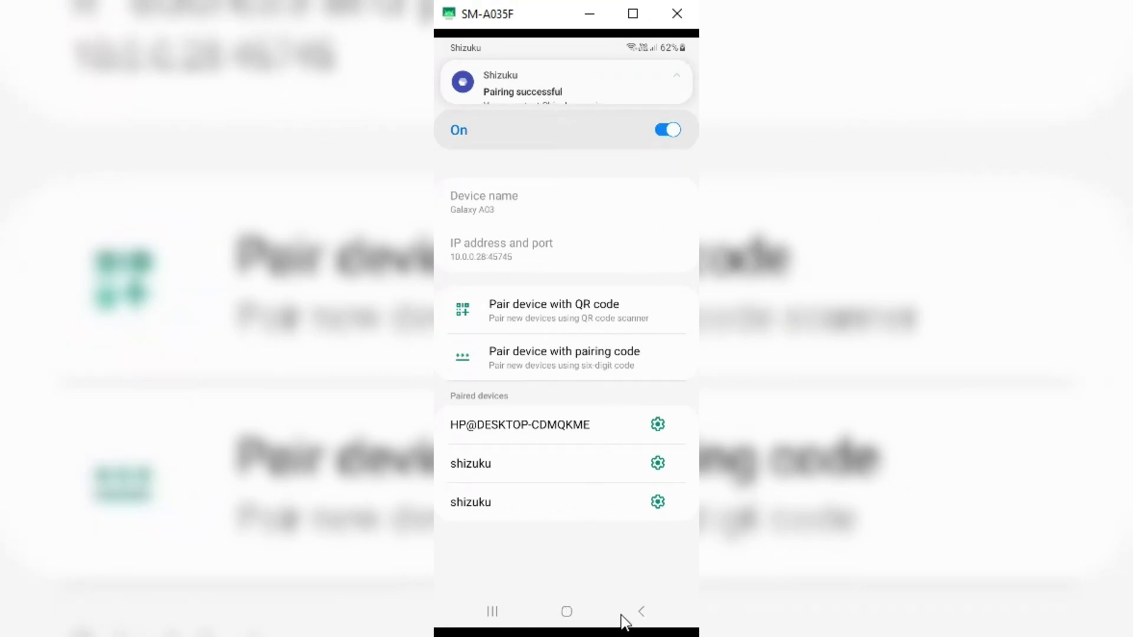
Back out of Settings, open Shizuku, and tap Start under 'Start via Wireless debugging'
click(644, 612)
click(645, 615)
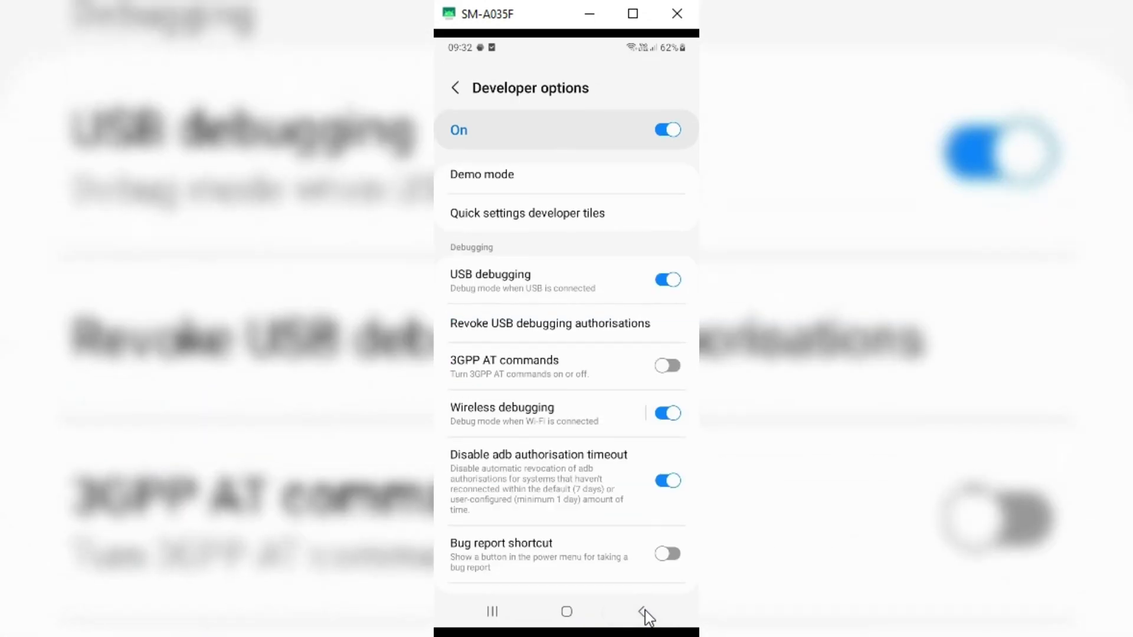
click(567, 611)
drag(577, 519, 684, 446)
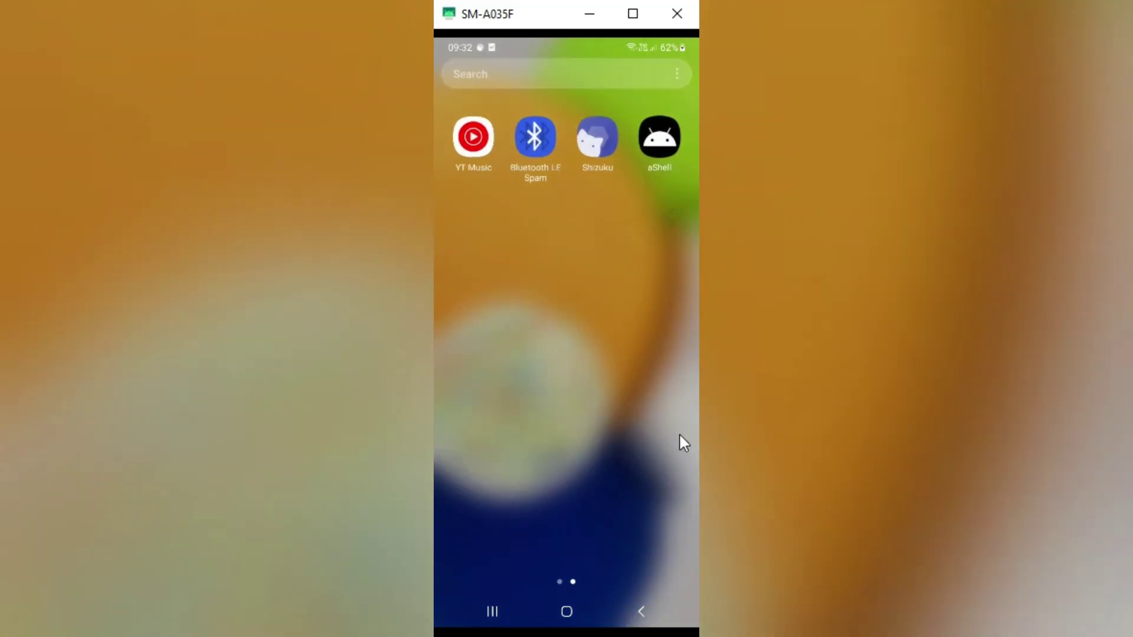
click(597, 139)
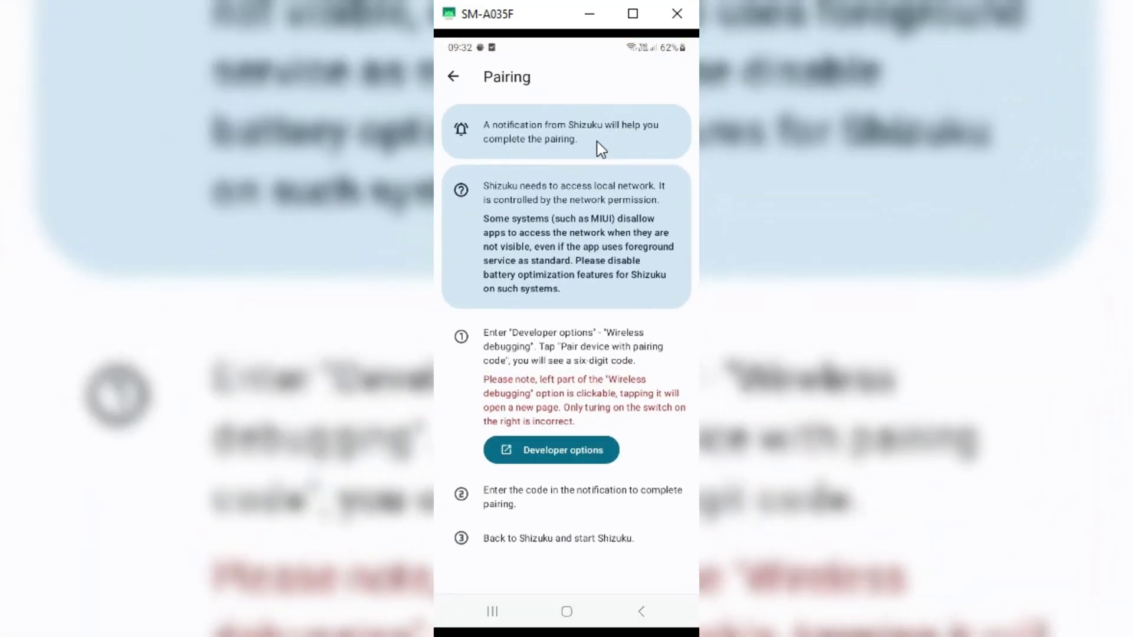
click(454, 79)
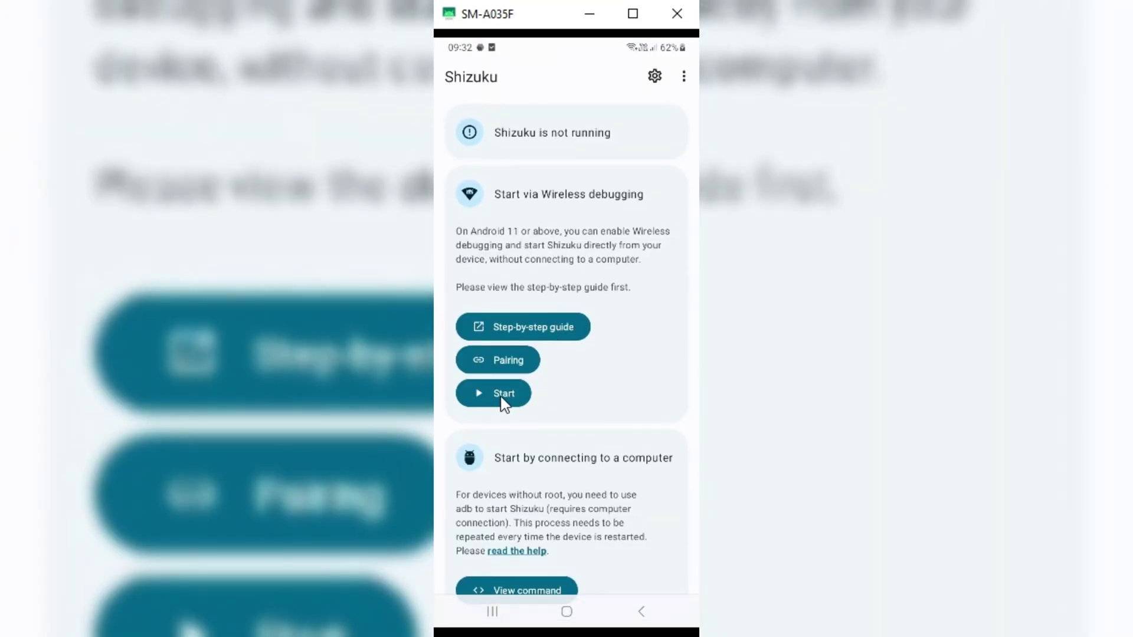
click(501, 396)
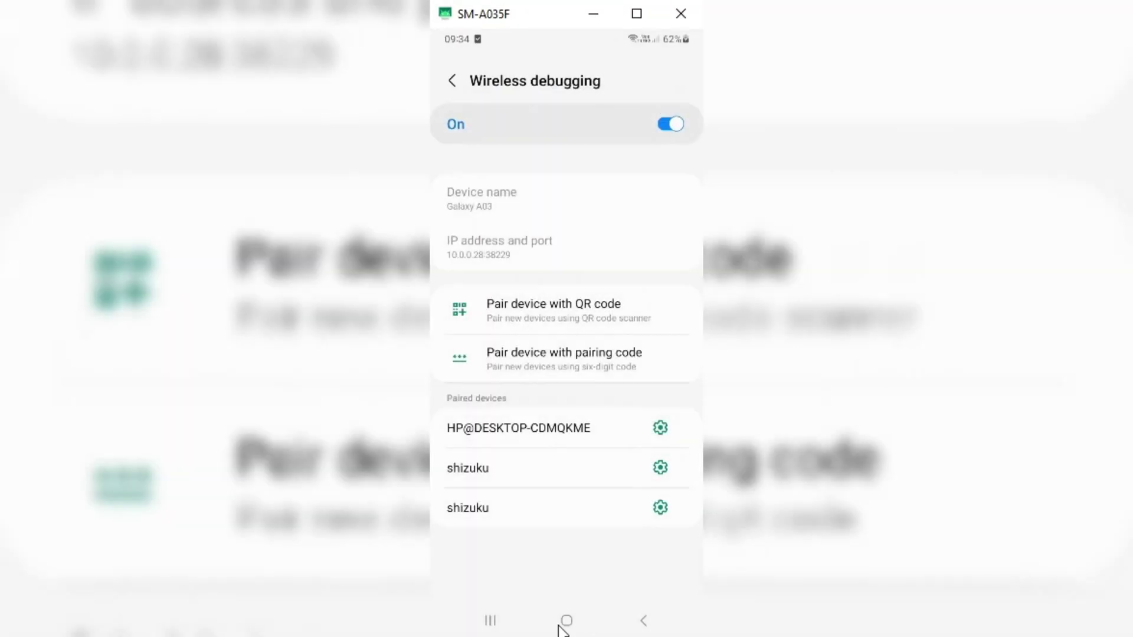
Reopen Shizuku to confirm it reports running, version 13.5
click(564, 621)
drag(679, 237, 614, 236)
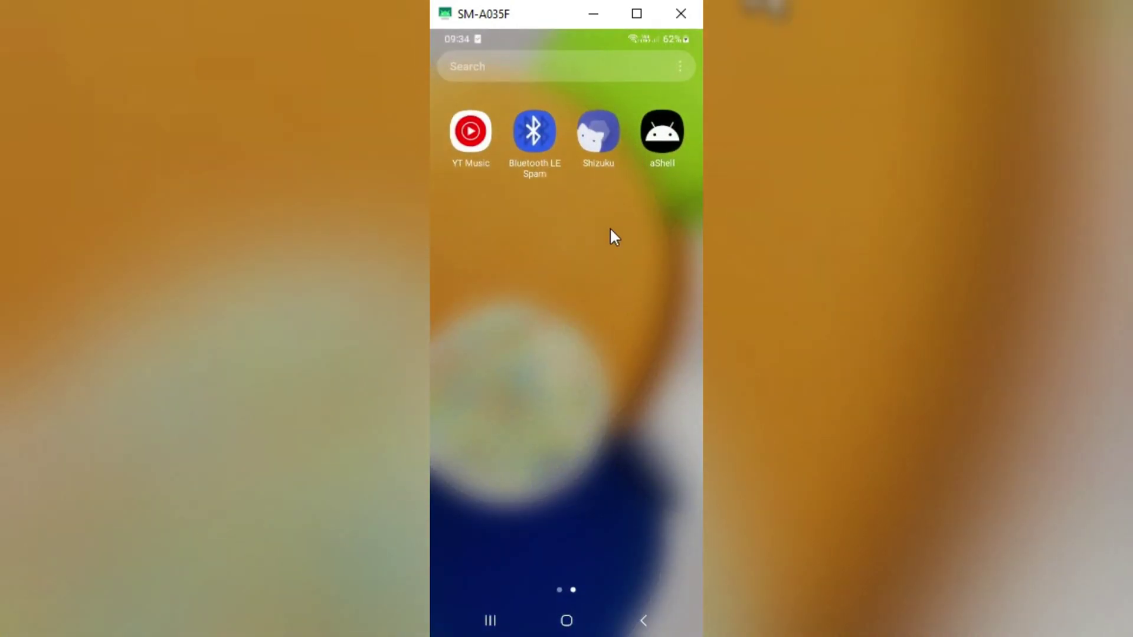
click(603, 136)
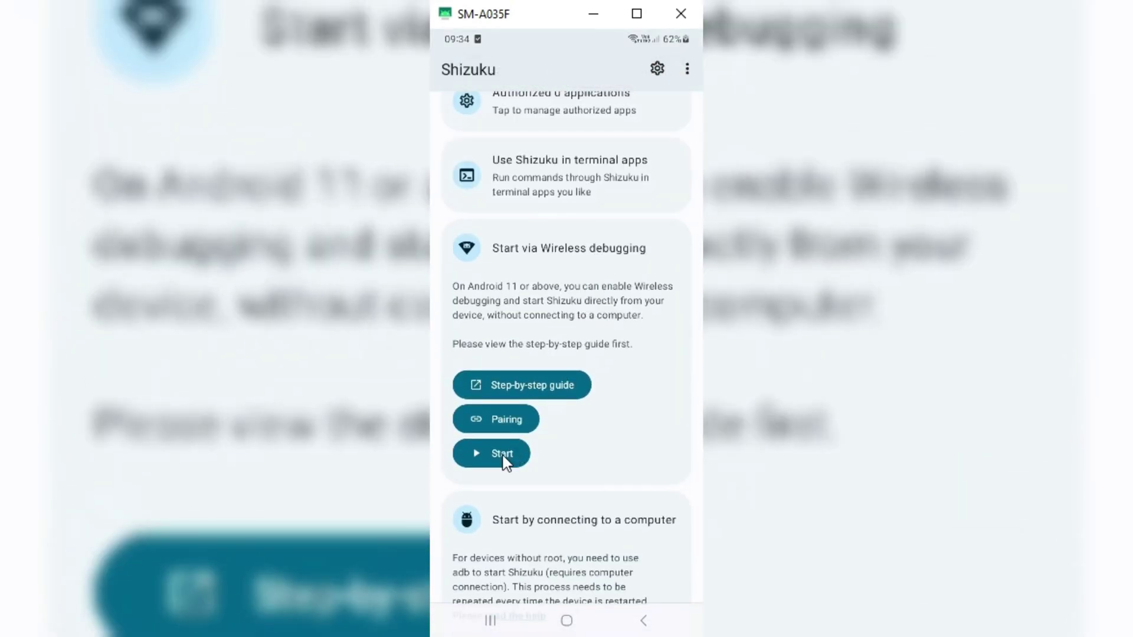
Switch on aShell in Shizuku's authorized applications list, then return home
scroll(650, 343, up, 2)
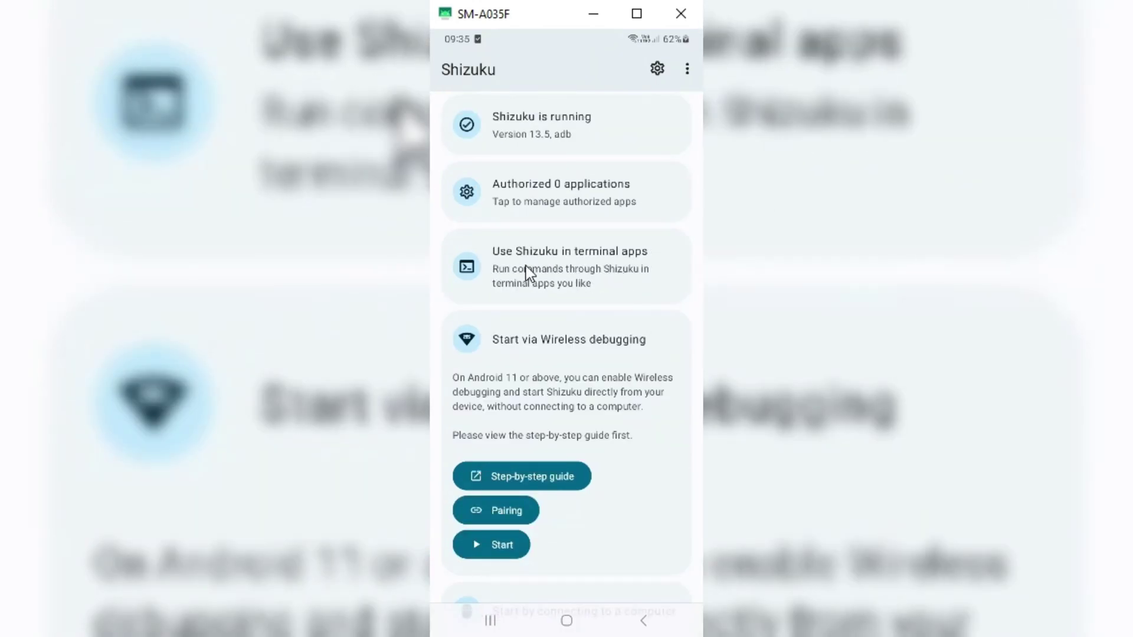
click(541, 197)
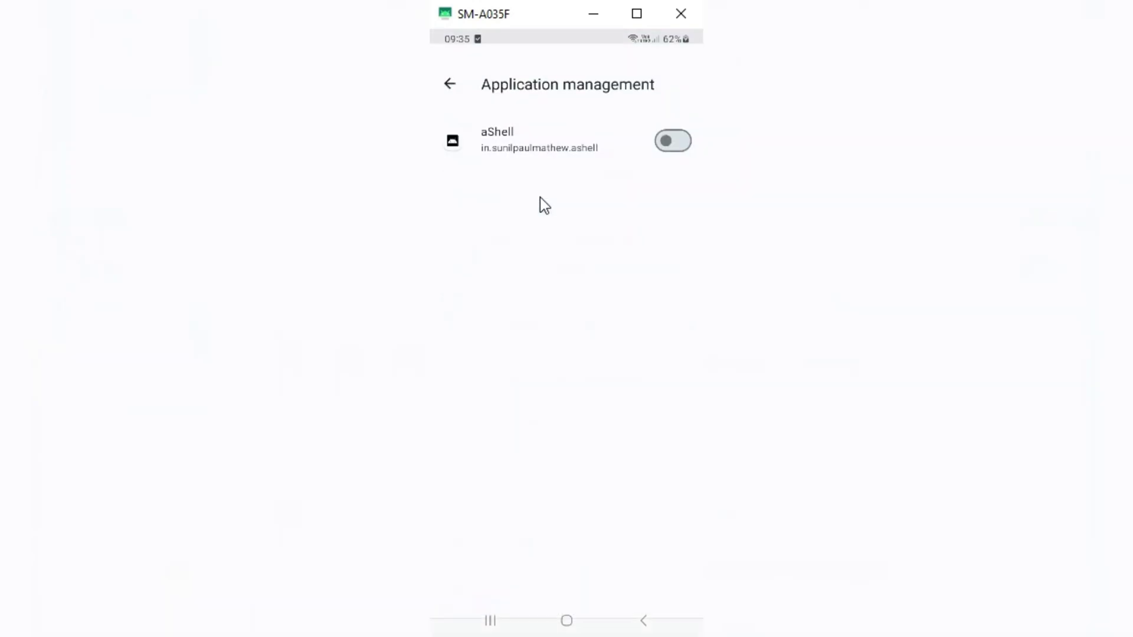
click(667, 126)
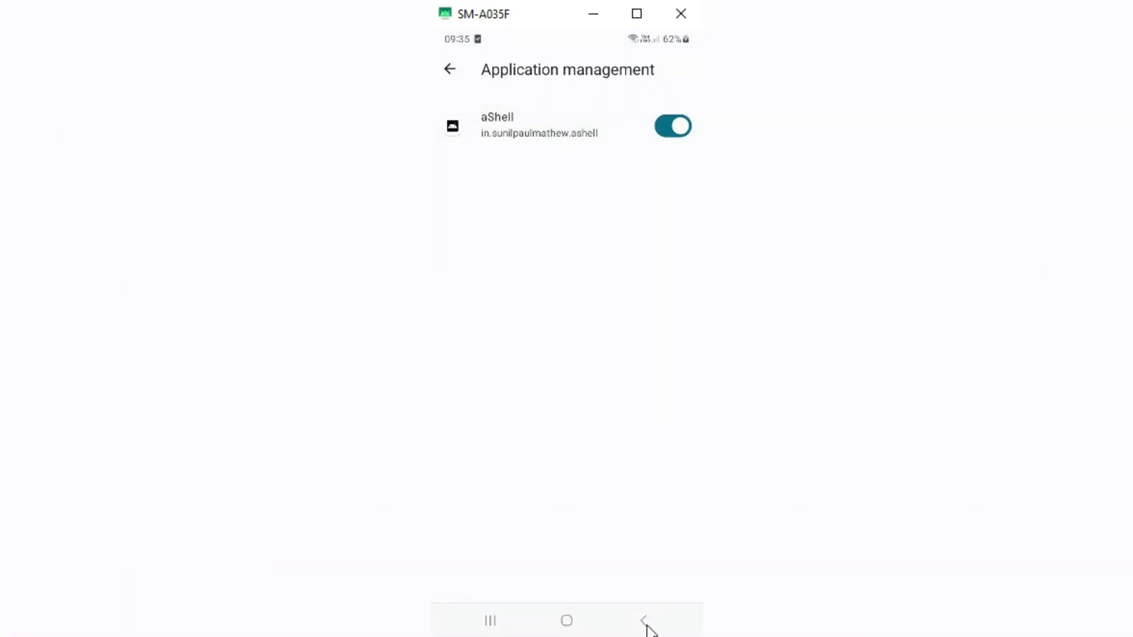
click(635, 626)
click(570, 619)
drag(563, 519, 562, 362)
Start aShell and run 'adb shell cmd package list package -u' to list installed packages
click(665, 135)
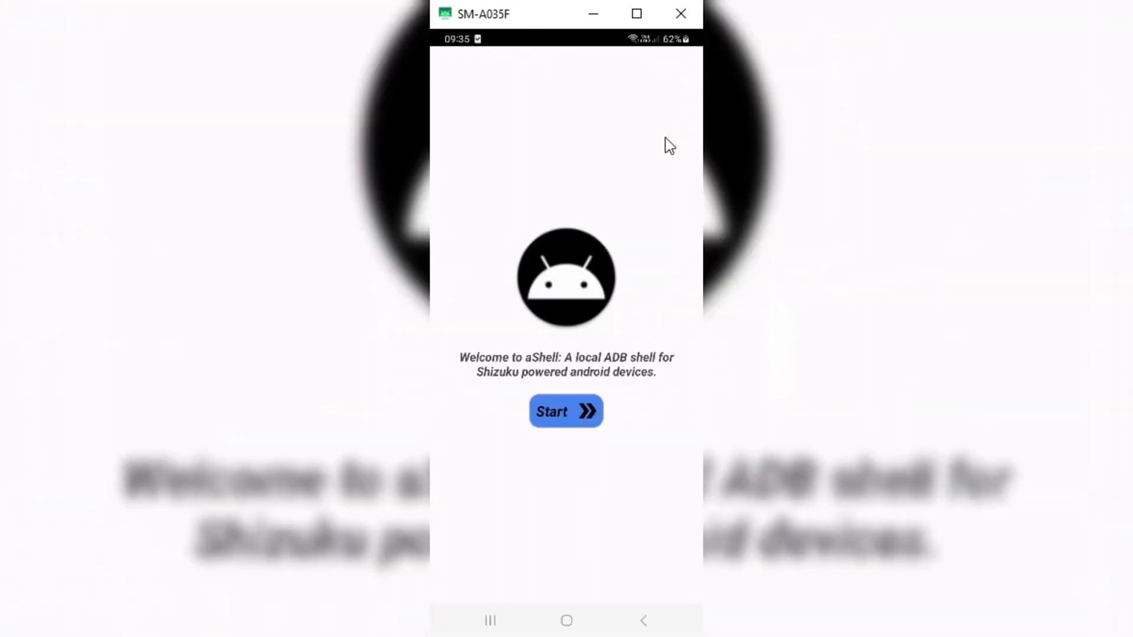
click(561, 415)
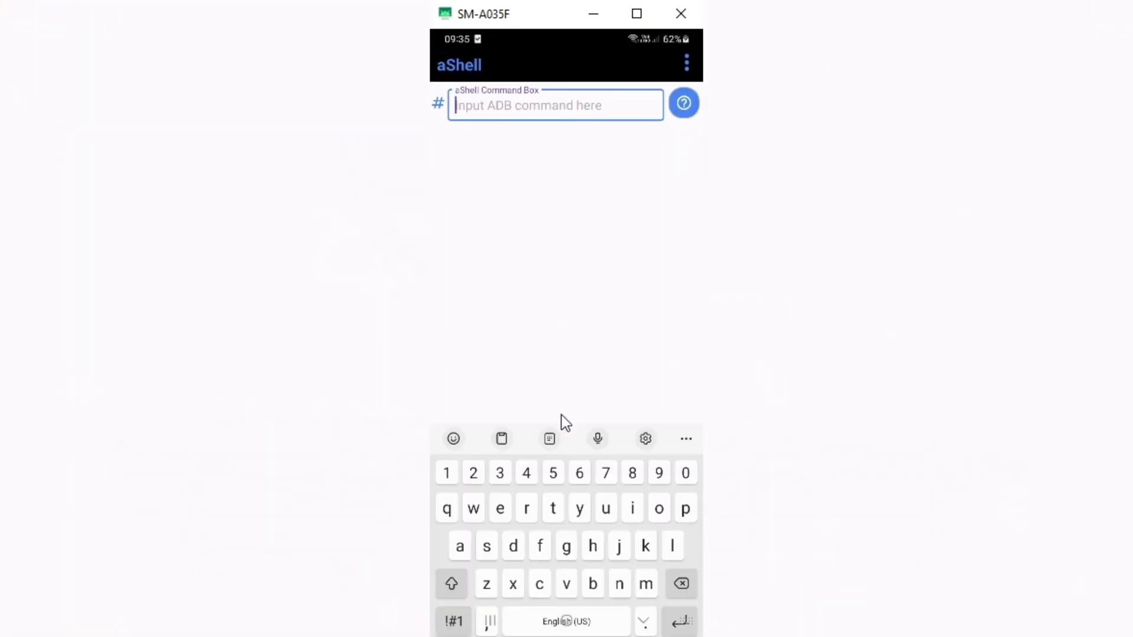
click(508, 101)
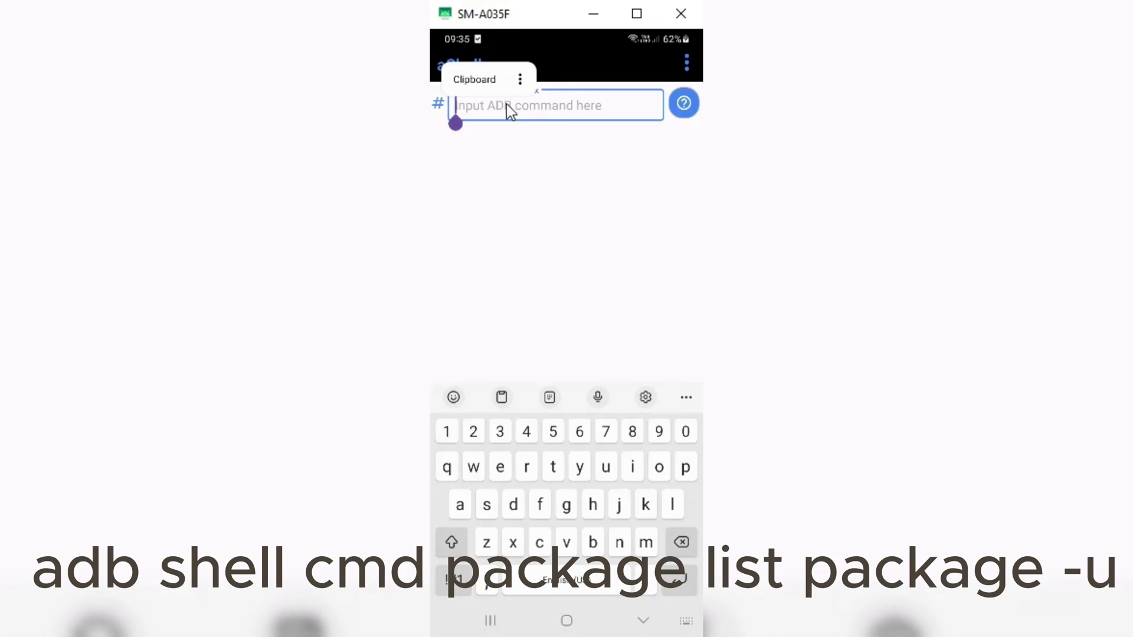
text(adb)
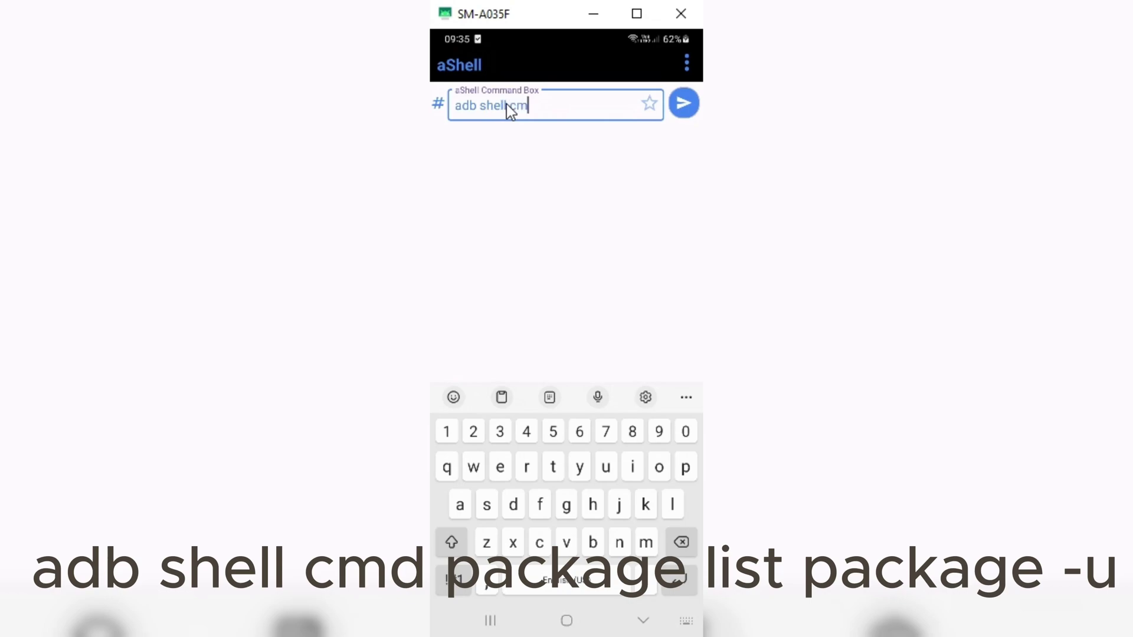
text(shell cmd package list )
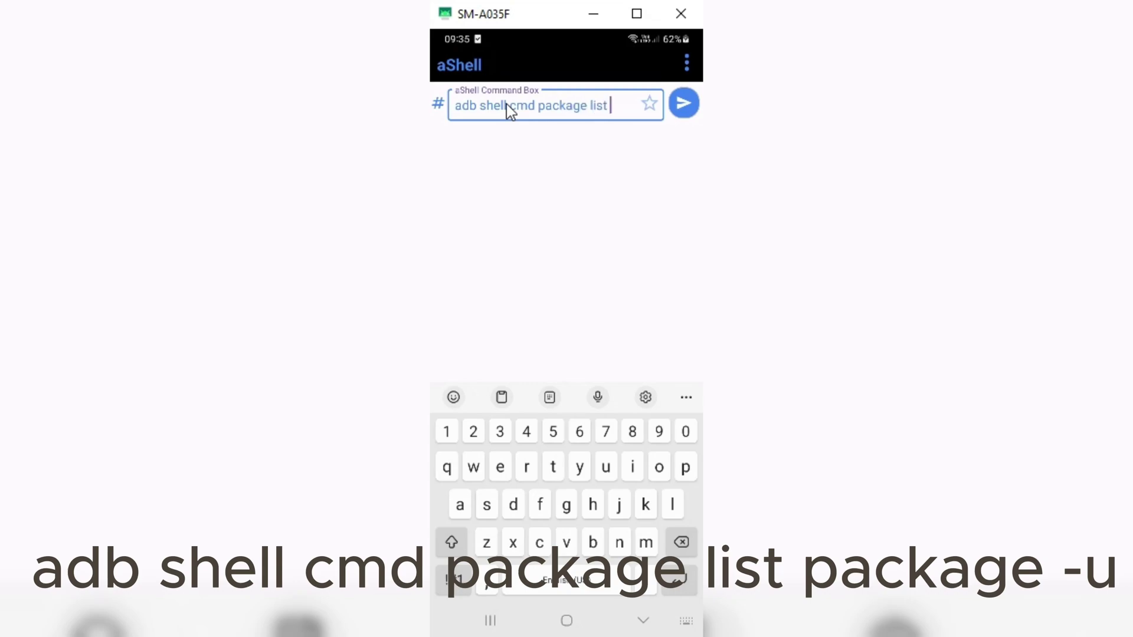
text(package -u)
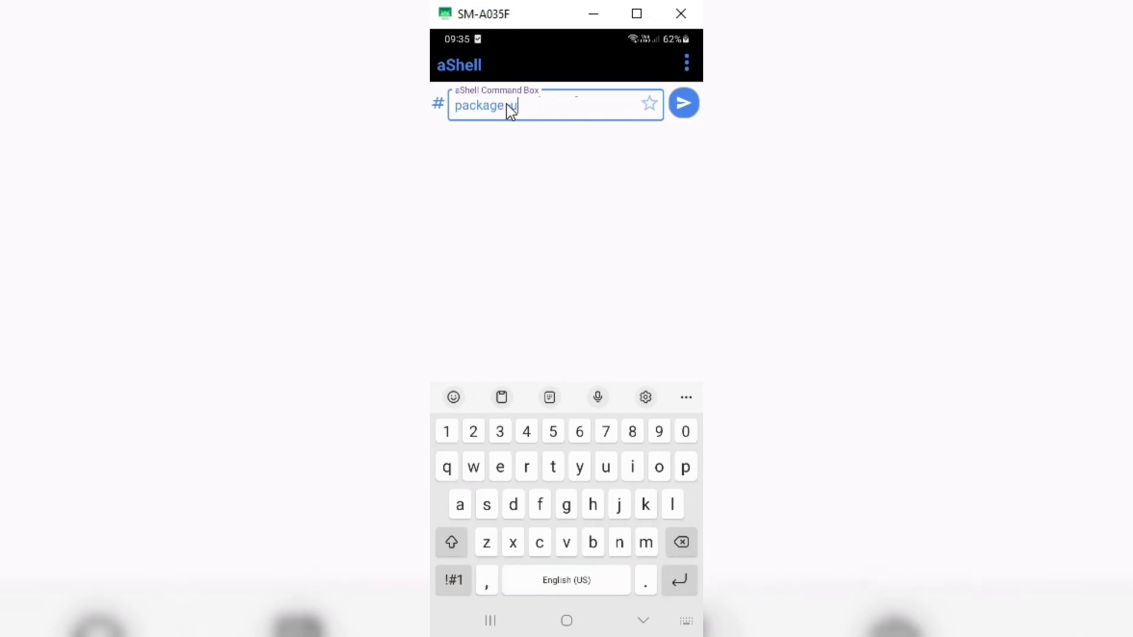
click(684, 103)
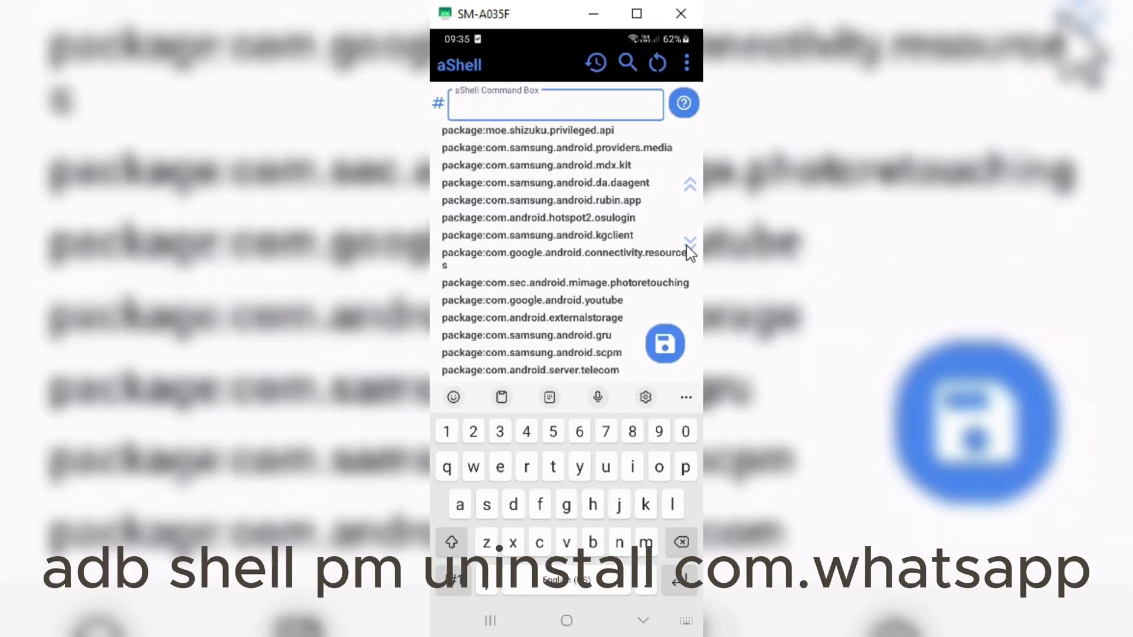
Run 'adb shell pm uninstall com.whatsapp' in aShell, which returns Success
click(518, 105)
text(adb shell)
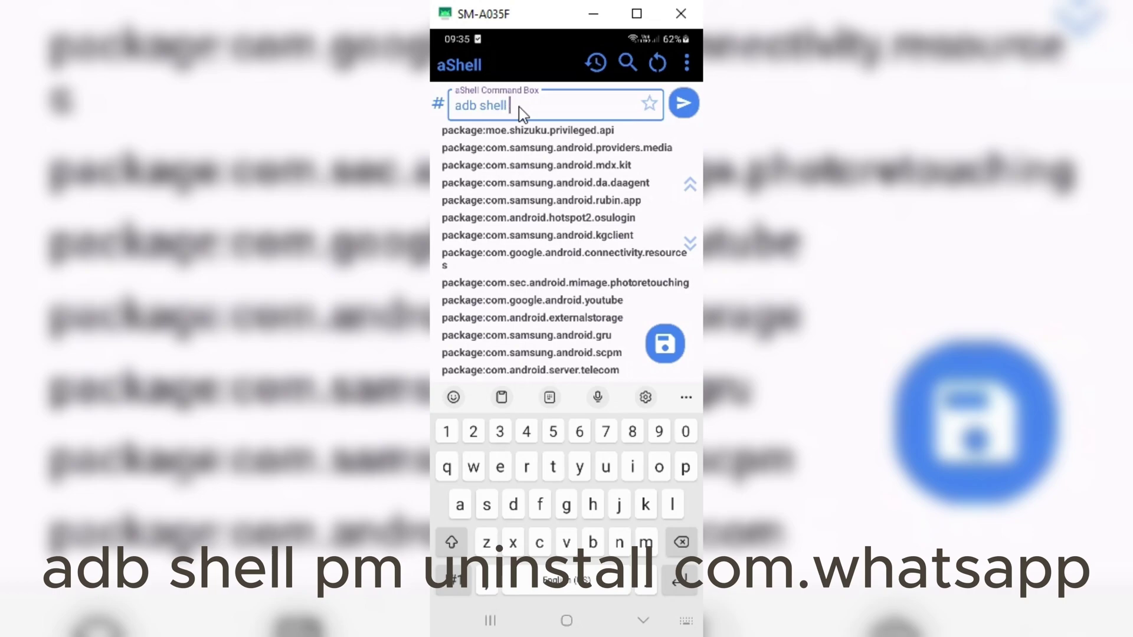
text( pm)
text( uninst)
text(all)
text( com)
text(.)
text(whatsapp)
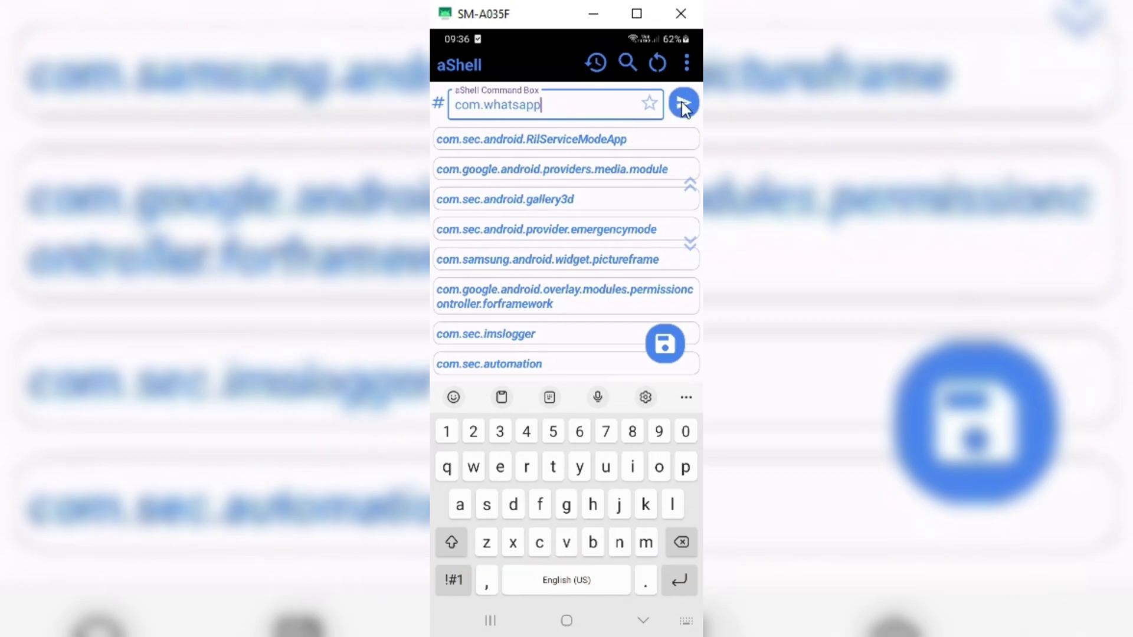
click(681, 103)
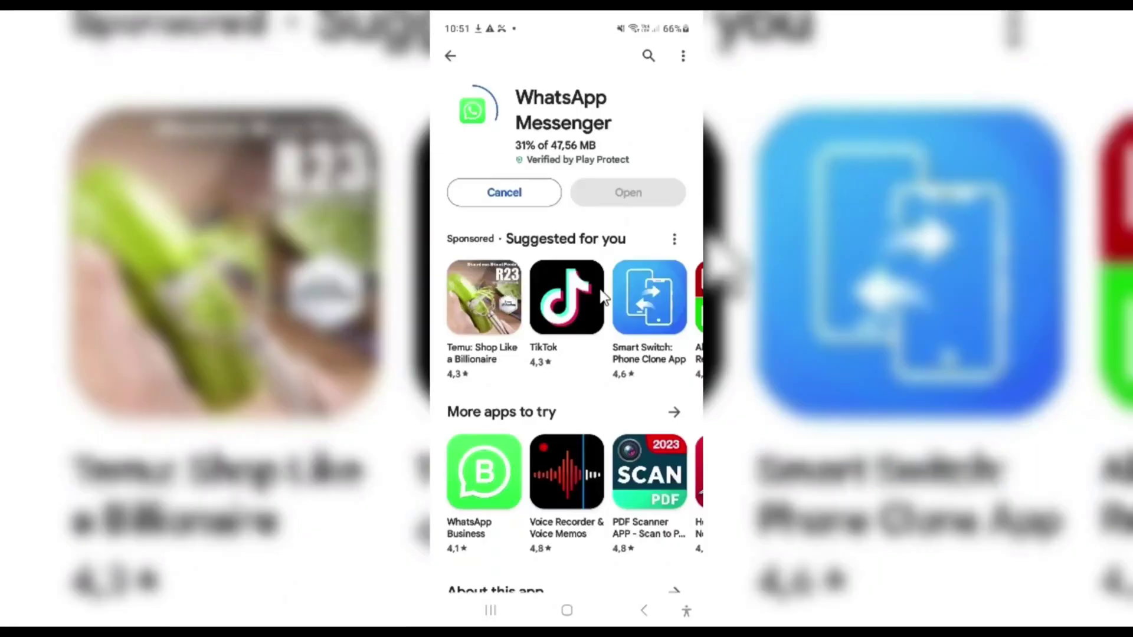
Pull down the notification shade to follow the WhatsApp Messenger download progress of 47,56 MB
drag(566, 24, 597, 411)
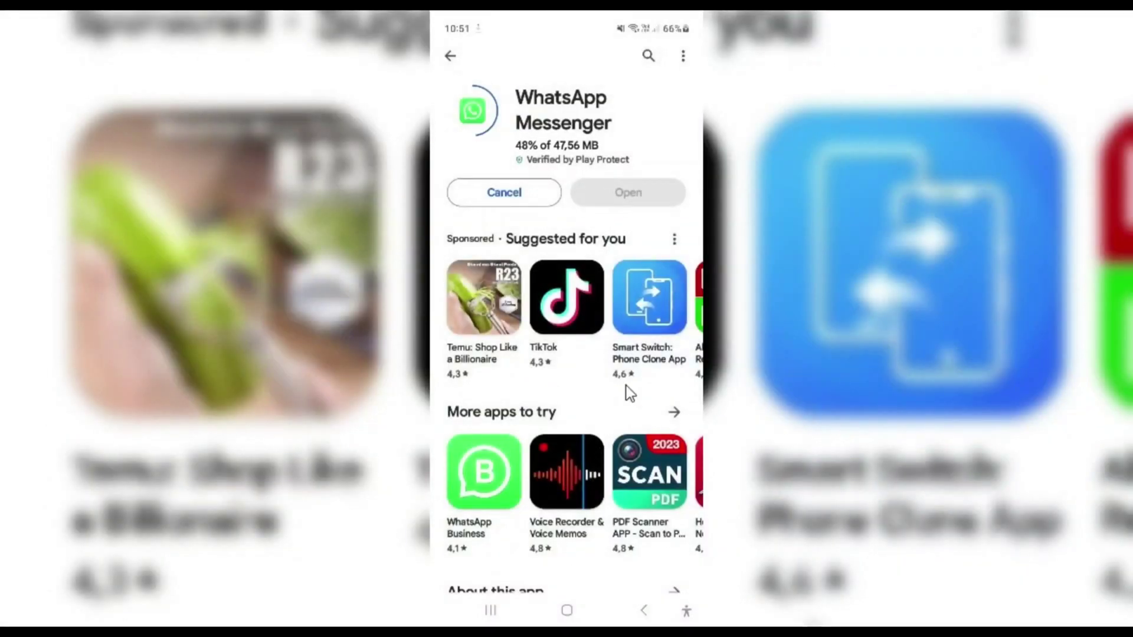